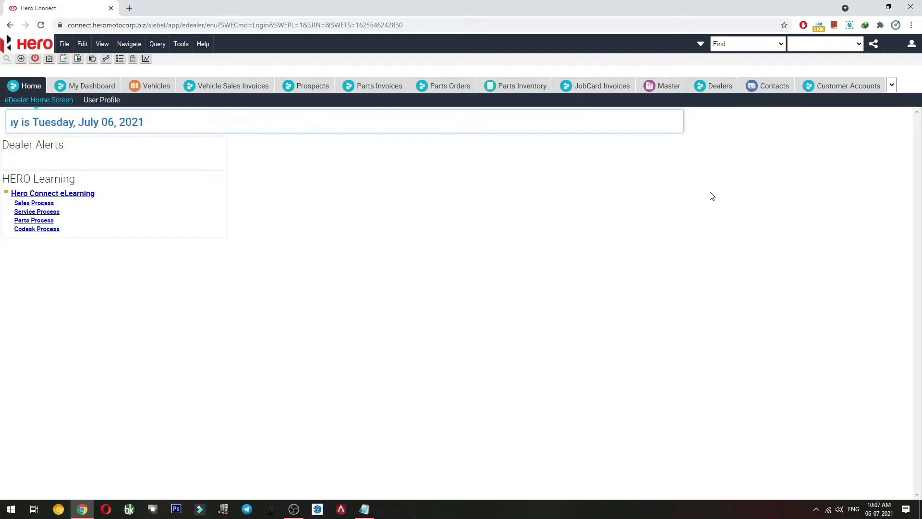
- Create a new counter sale order under Parts Sale Orders and enter the cash customer's name
left_click(891, 85)
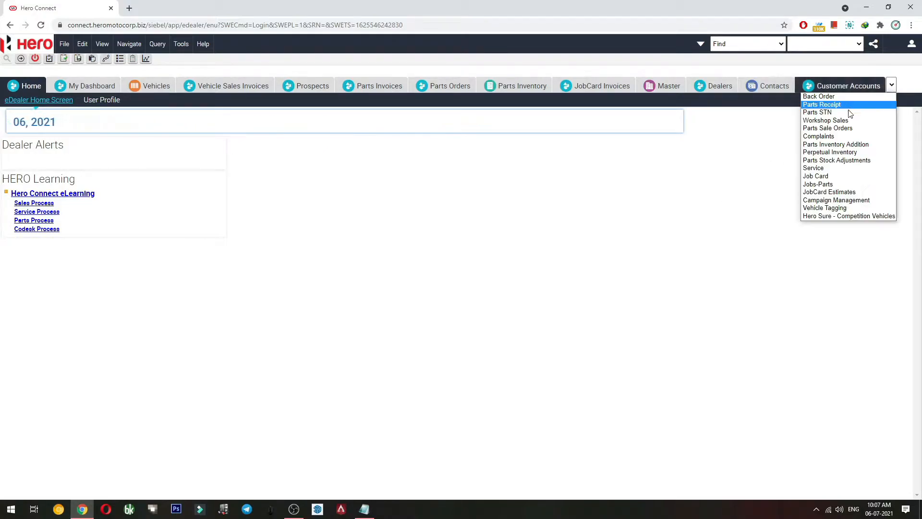
left_click(843, 126)
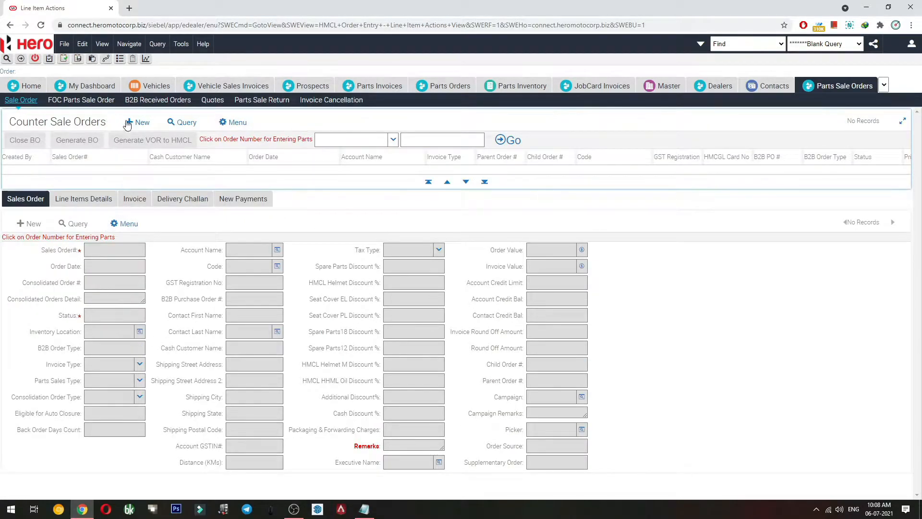
left_click(140, 123)
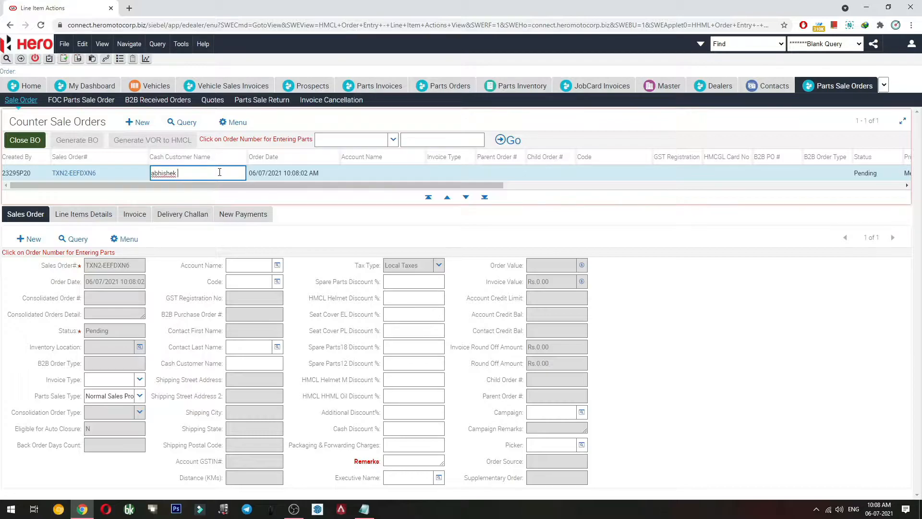
type("malan")
key("Tab")
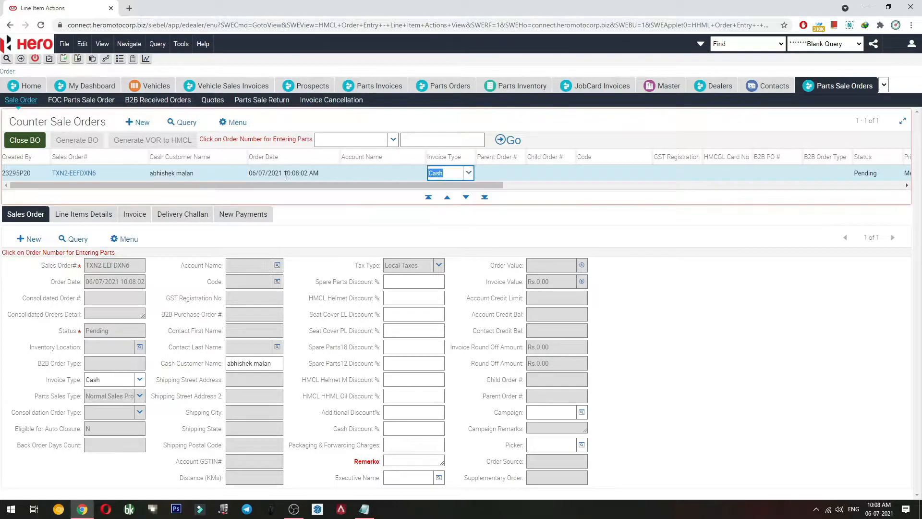
- Choose Cash as the invoice type of the new counter sale order
left_click(469, 173)
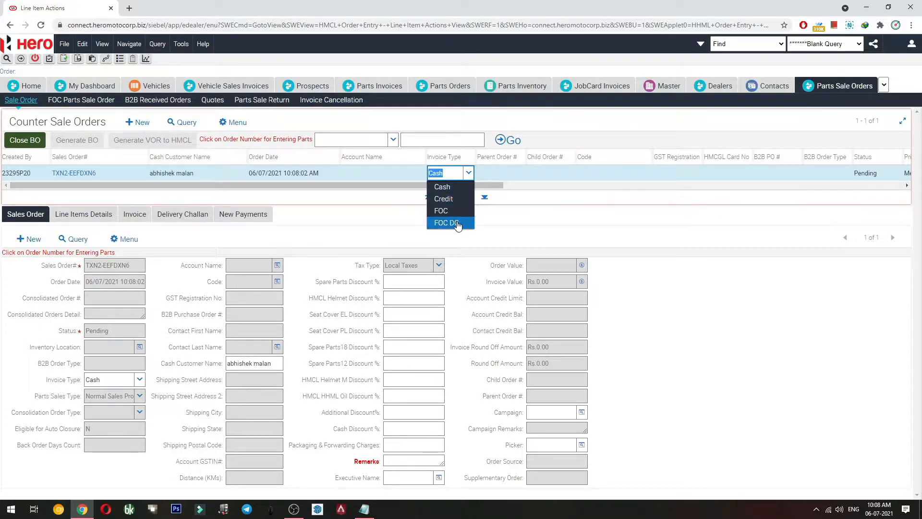
left_click(459, 188)
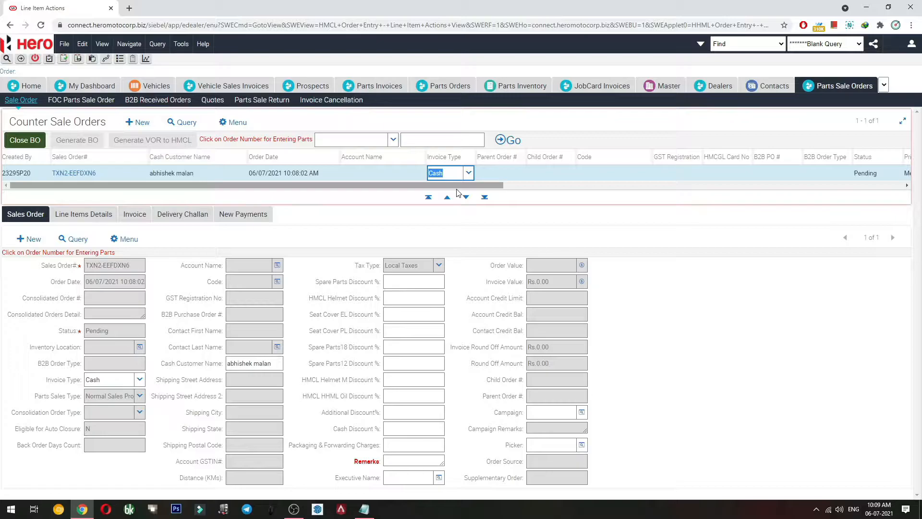
left_click(468, 173)
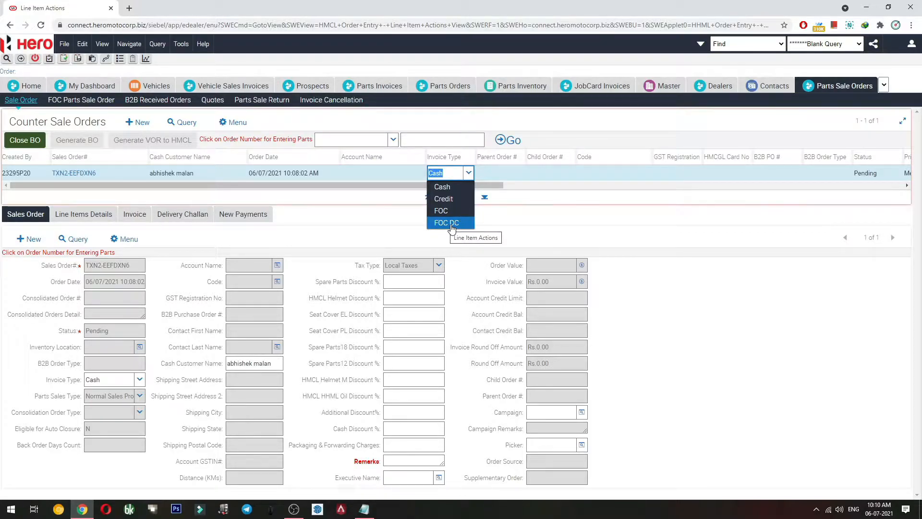
left_click(452, 192)
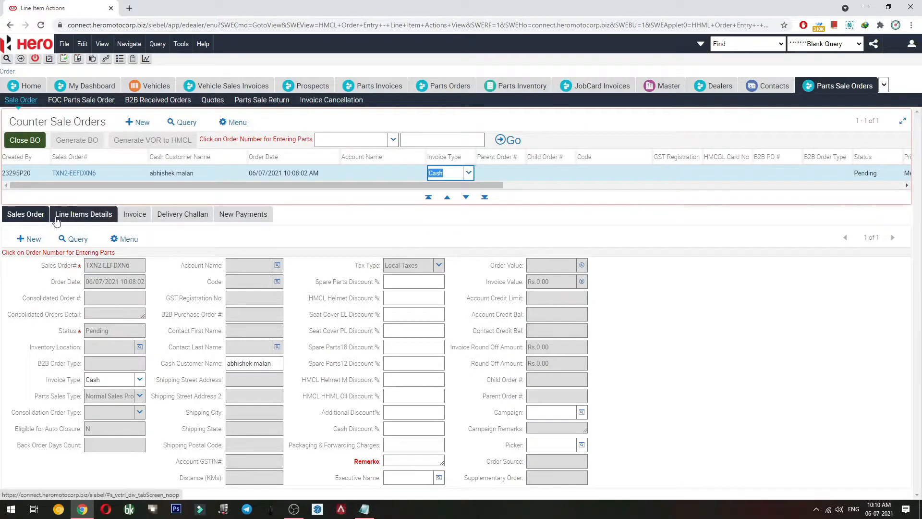
- Open the order's line item details and add a first line for part 20K710S
left_click(84, 214)
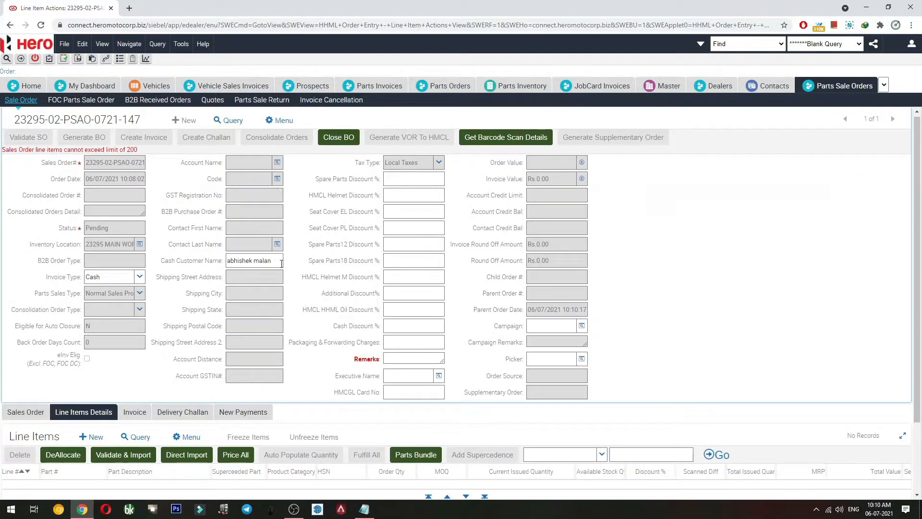
scroll(88, 348, "down", 2)
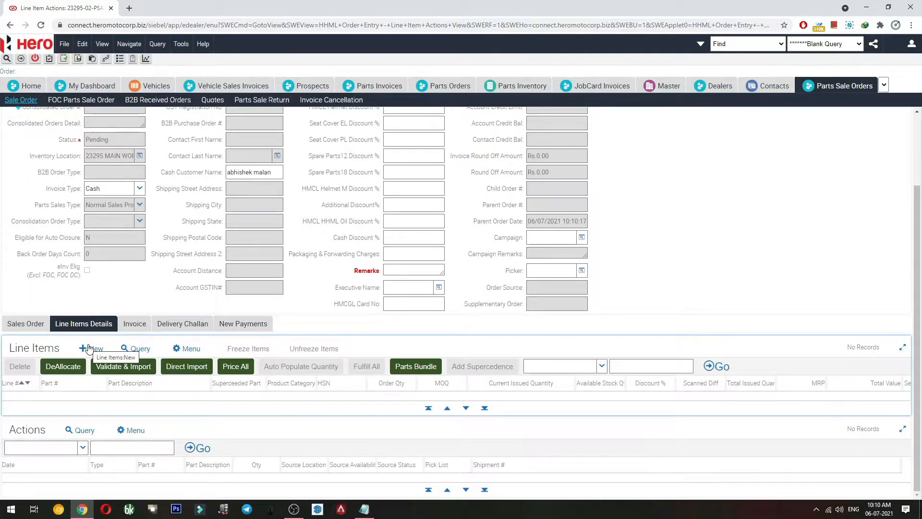
left_click(88, 348)
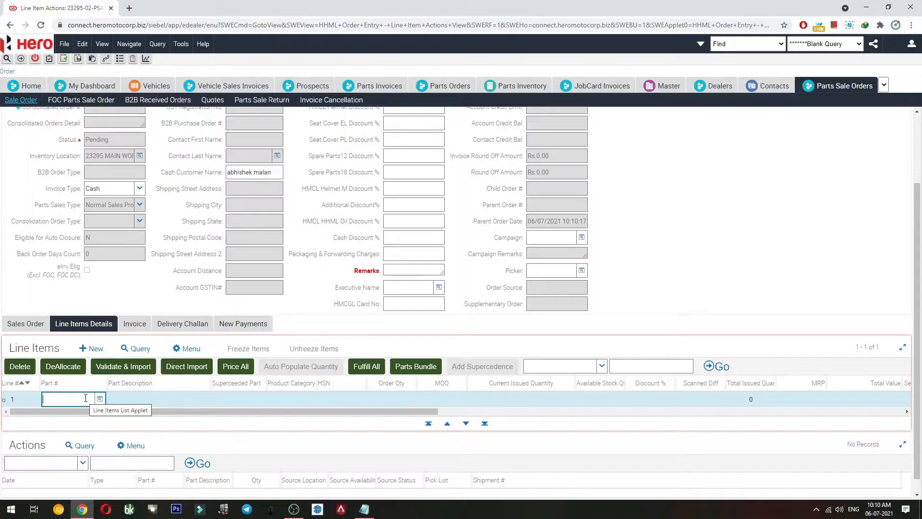
type("20")
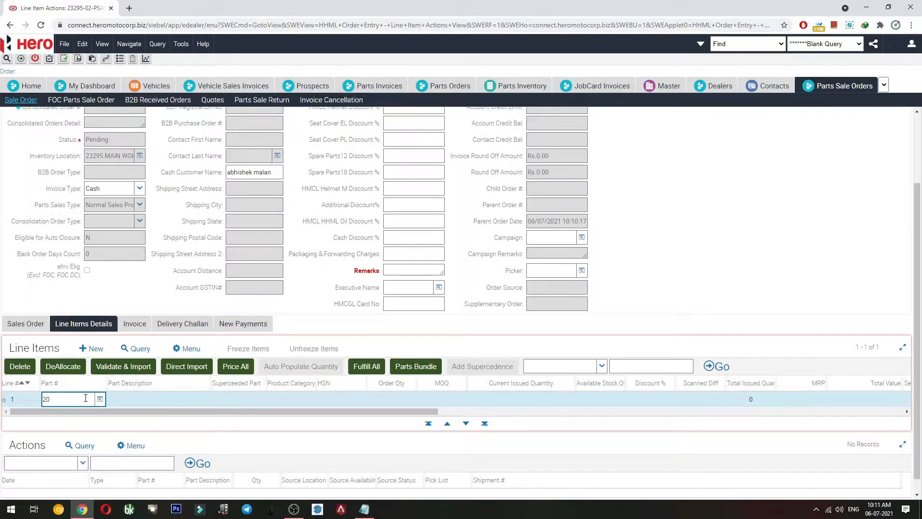
type("K710S")
key("Tab")
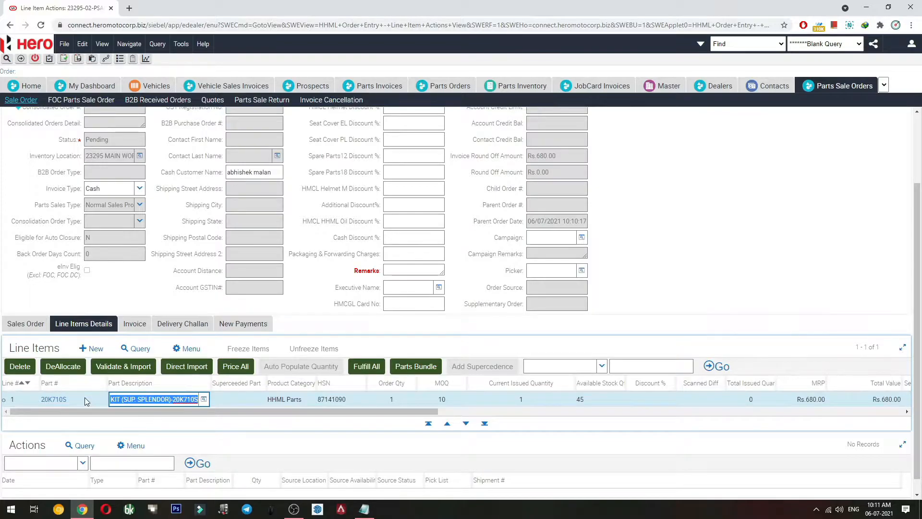
- Set the order quantity of part 20K710S to 10 and its current issued quantity to 9
left_click(398, 398)
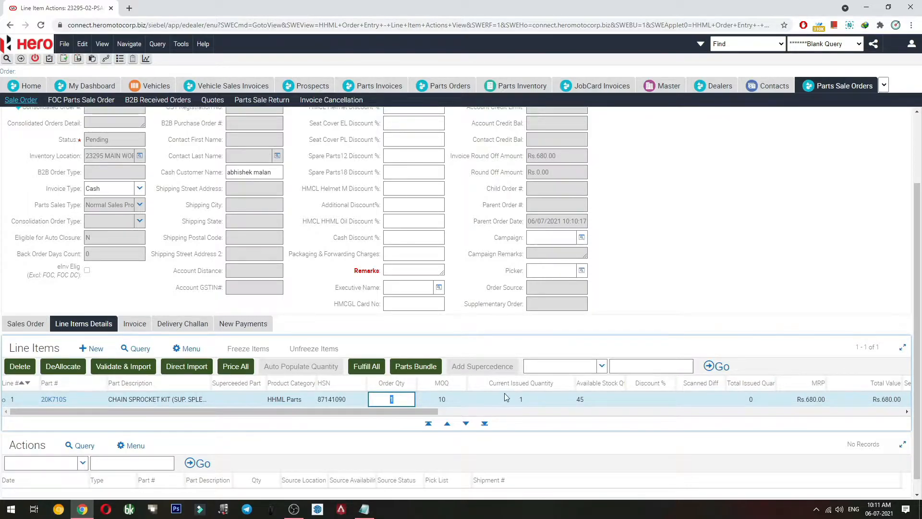
key("Tab")
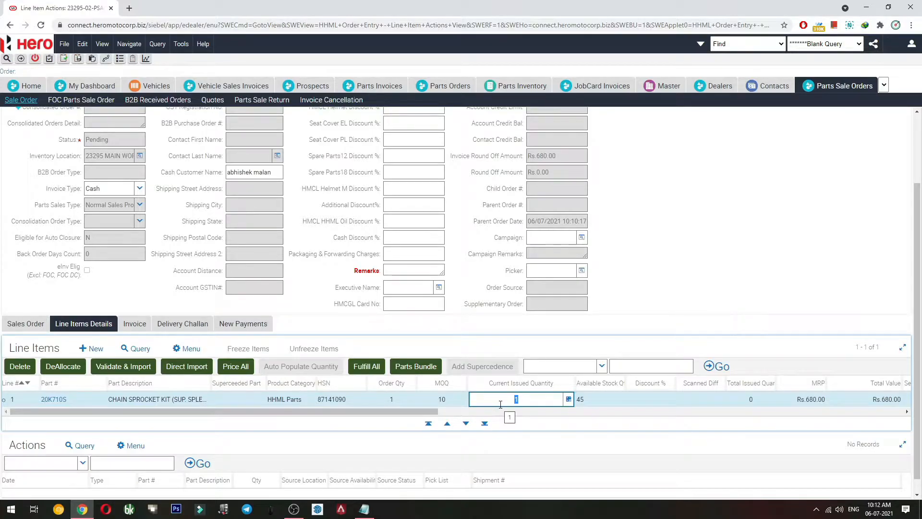
left_click(393, 400)
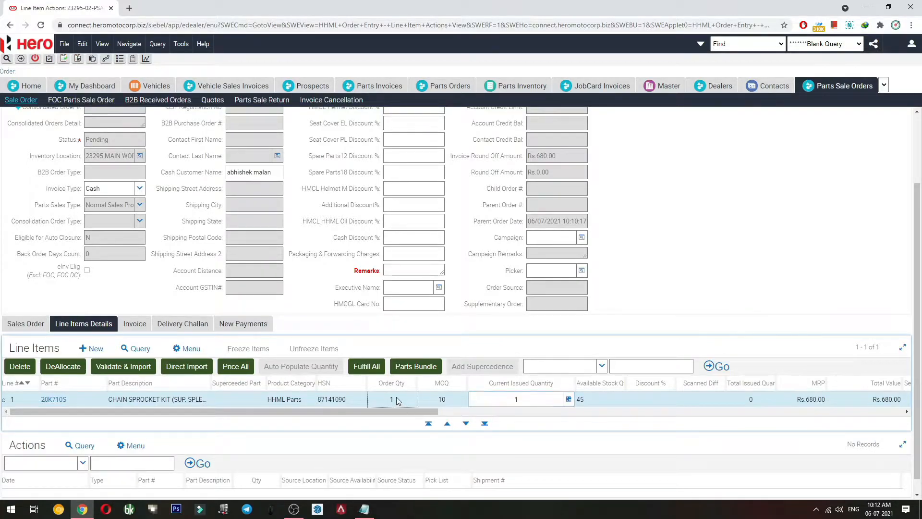
type("10")
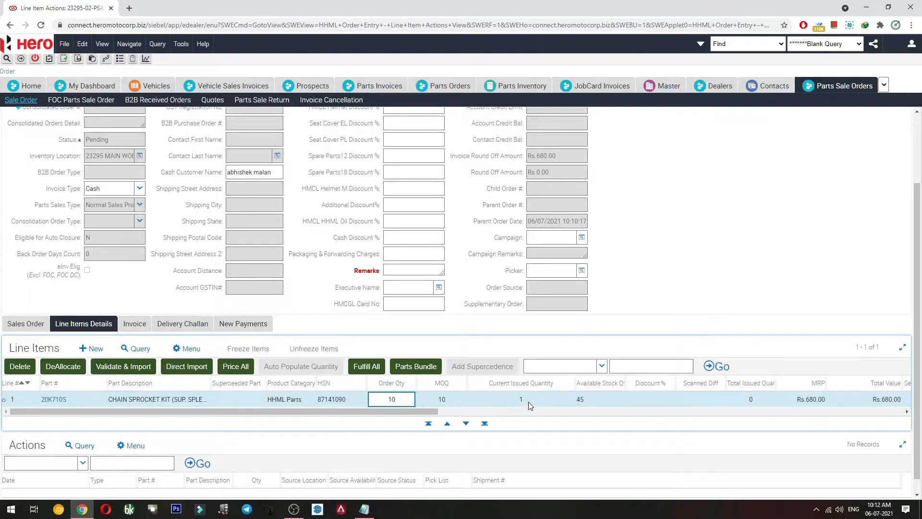
key("Tab")
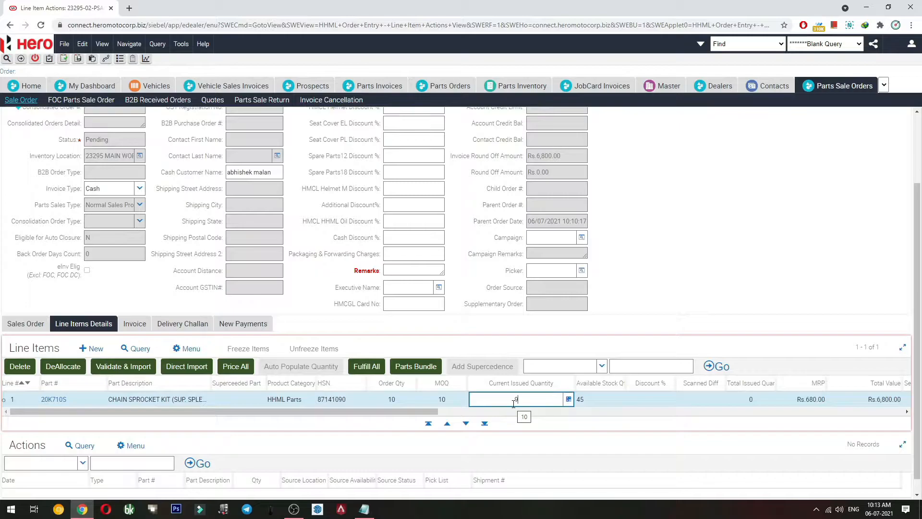
- Set both the order quantity and the current issued quantity of part 20K710S to 1
left_click(396, 399)
type("1")
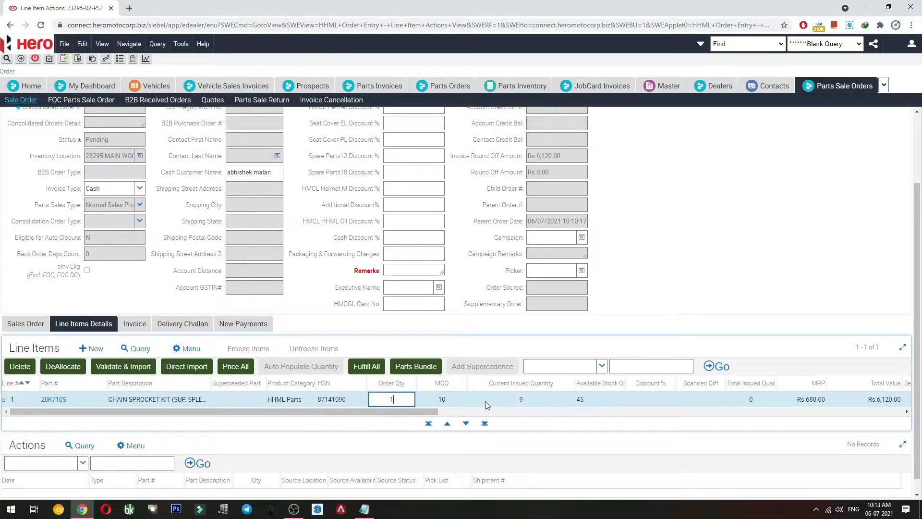
left_click(524, 399)
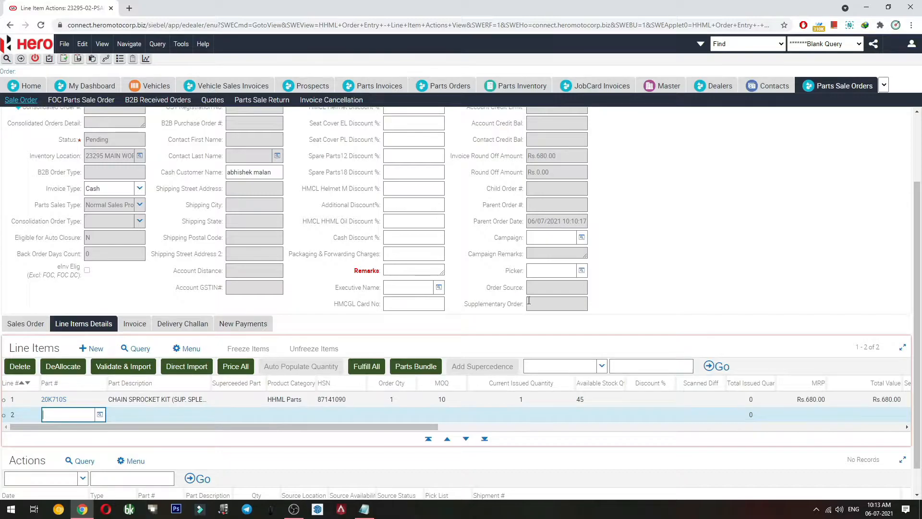
- Enter part 41241AAN410S on the second order line and set its order quantity to 4
key("alt+Tab")
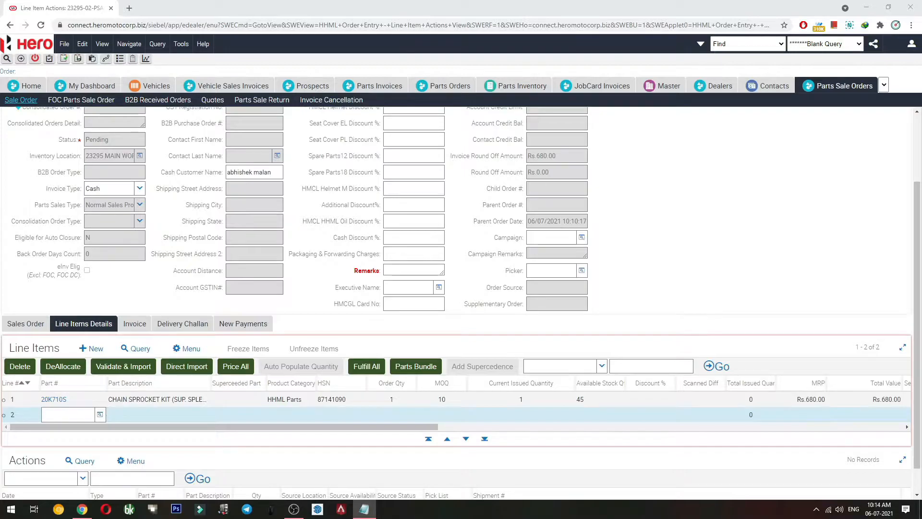
left_click(64, 414)
type("41241AAN410S")
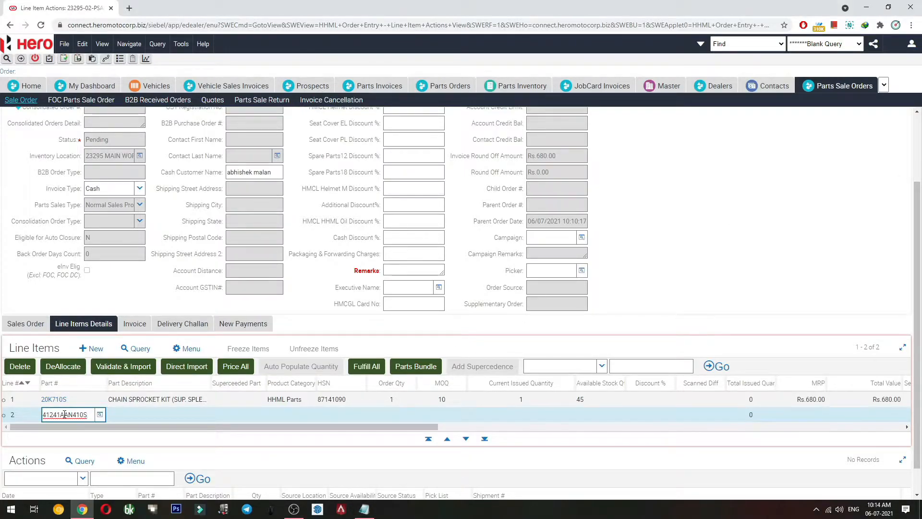
key("Tab")
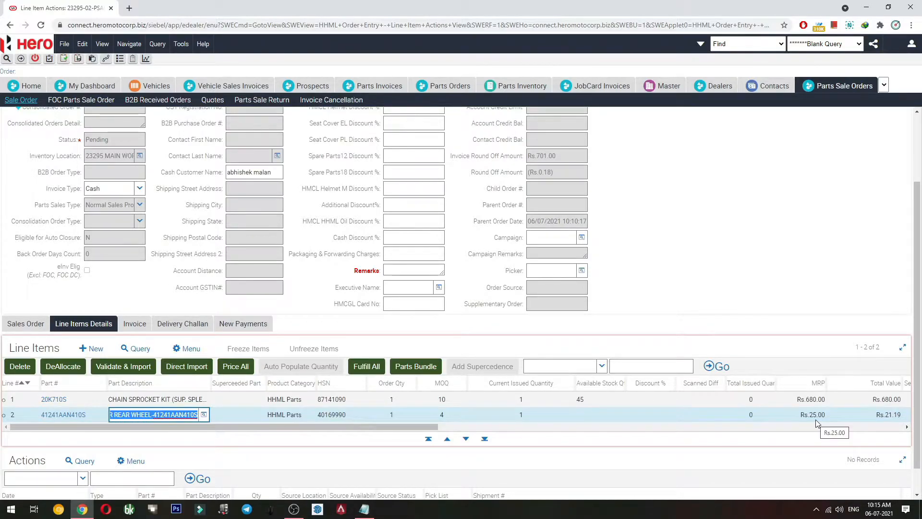
left_click(394, 417)
type("4")
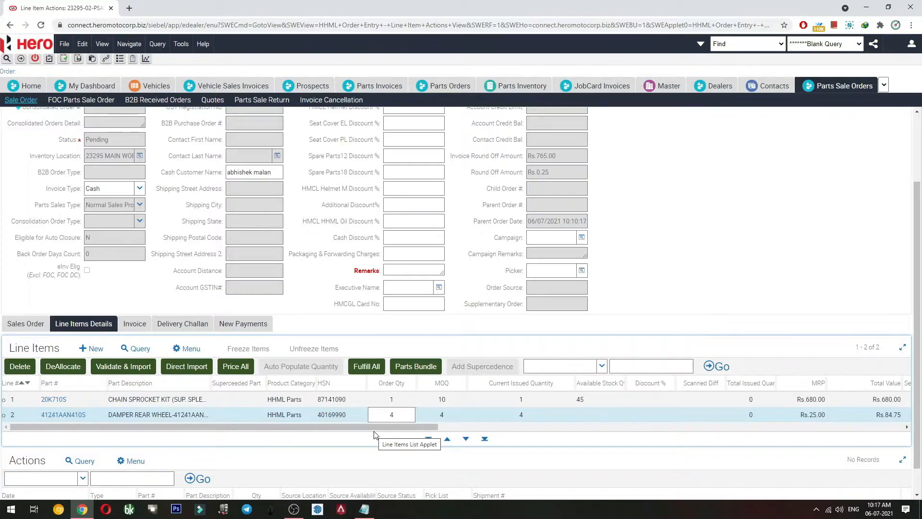
- Set the order's cash discount to 5%
left_click(410, 236)
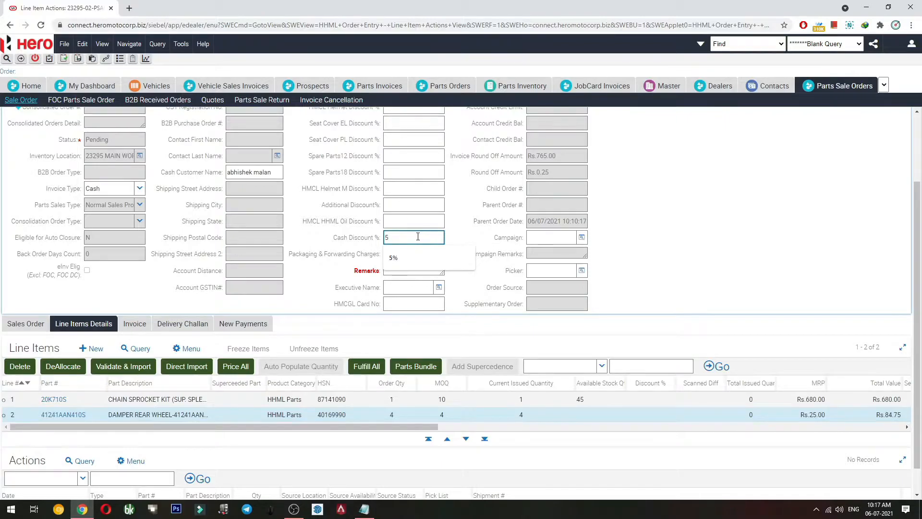
key("ctrl+s")
left_click(440, 226)
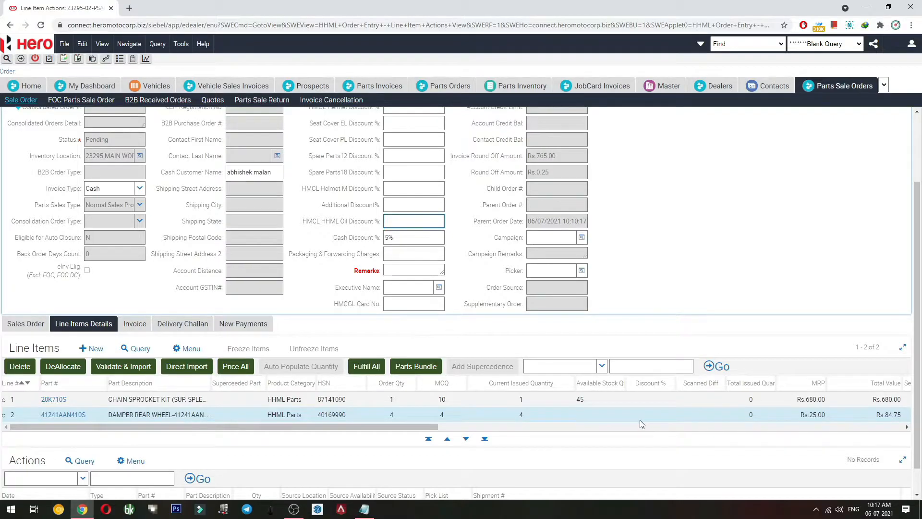
- Set the line item discount to 10% for part 20K710S and 5% for part 41241AAN410S
left_click(650, 400)
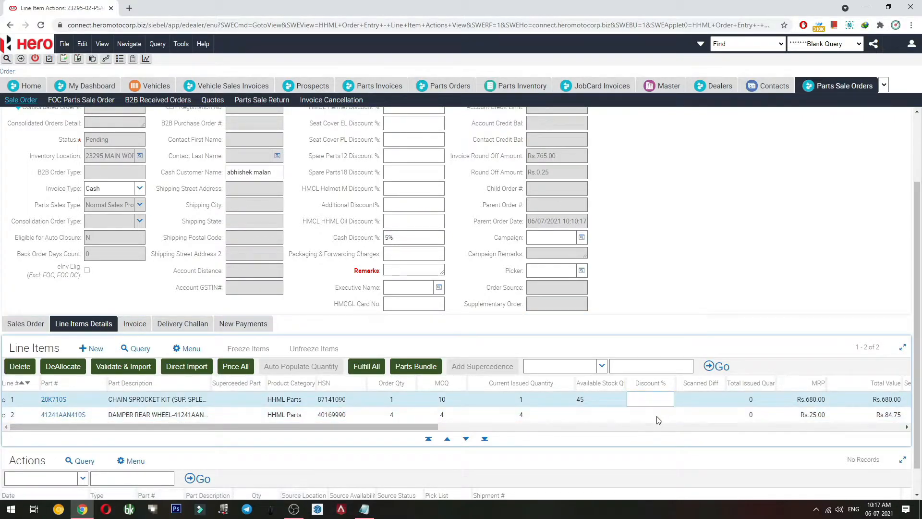
left_click(657, 416)
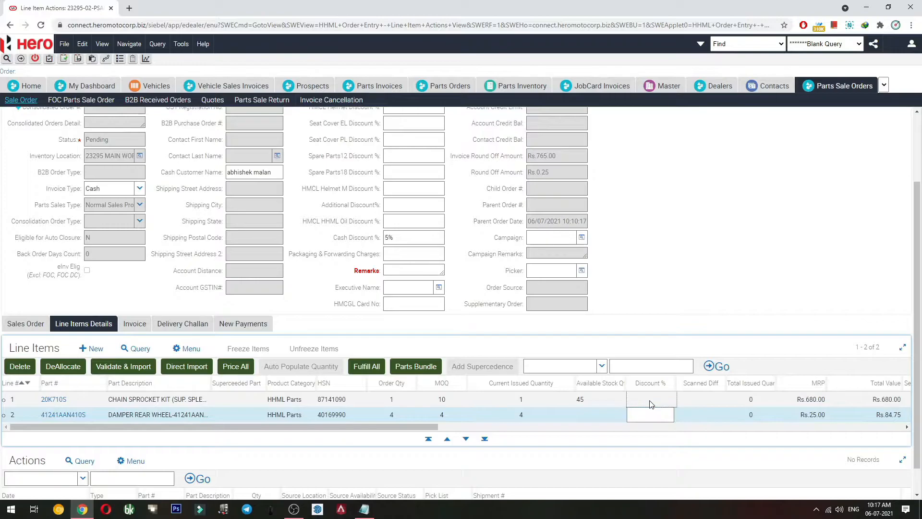
left_click(650, 403)
left_click(653, 417)
type("5")
left_click(681, 417)
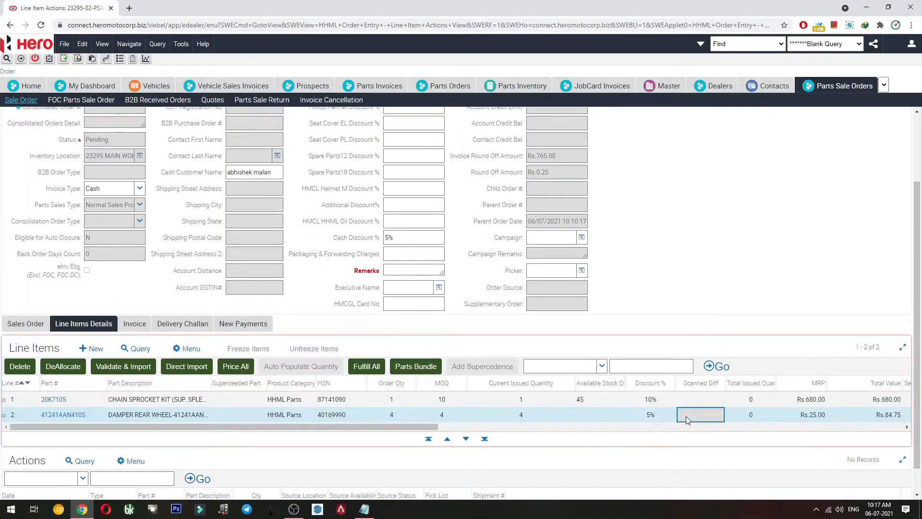
- Clear the order's cash discount and re-enter it as 5%
left_click(398, 237)
key("BackSpace")
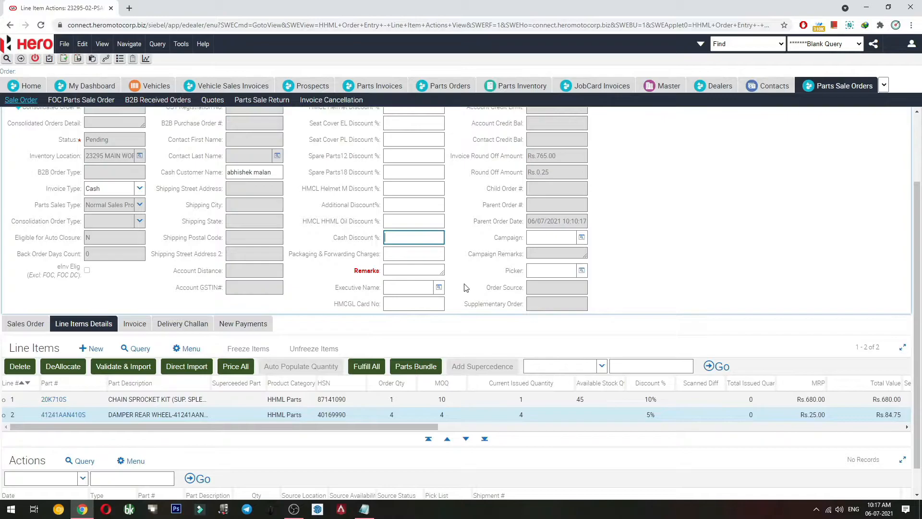
type("5")
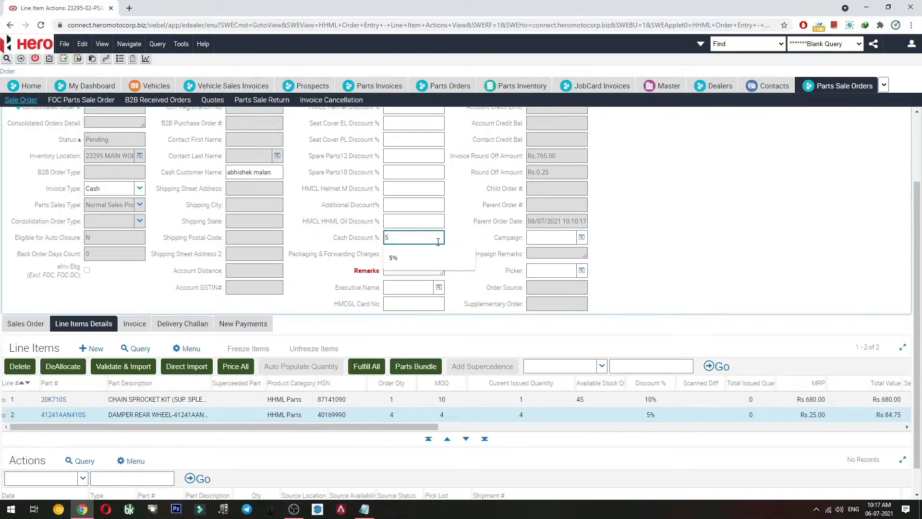
left_click(413, 257)
- Remove the discount percentages from both line items and price all lines of the order
left_click(658, 403)
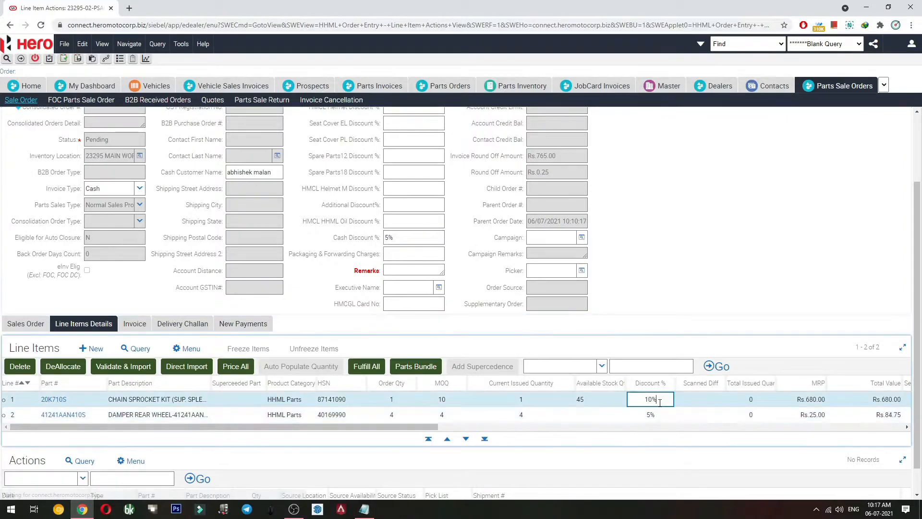
left_click_drag(659, 403, 615, 405)
left_click(668, 402)
key("BackSpace")
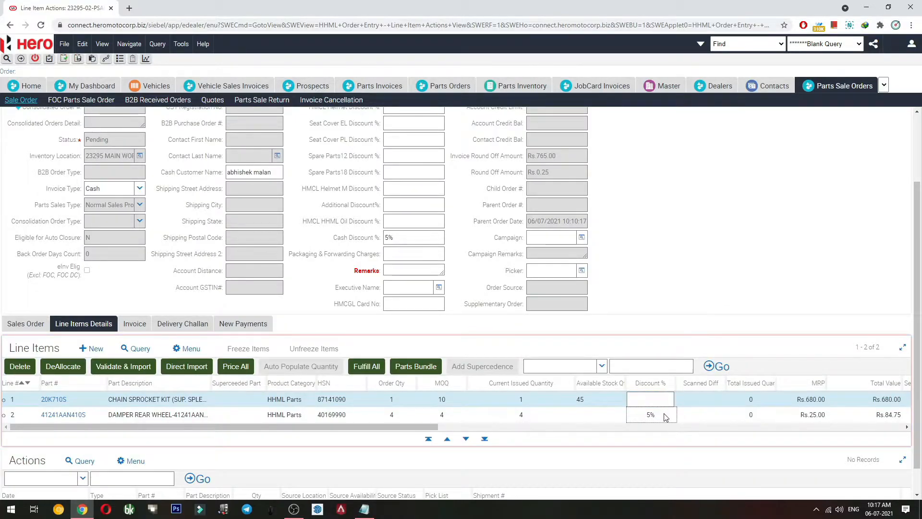
left_click(656, 413)
key("BackSpace")
key("BackSpace")
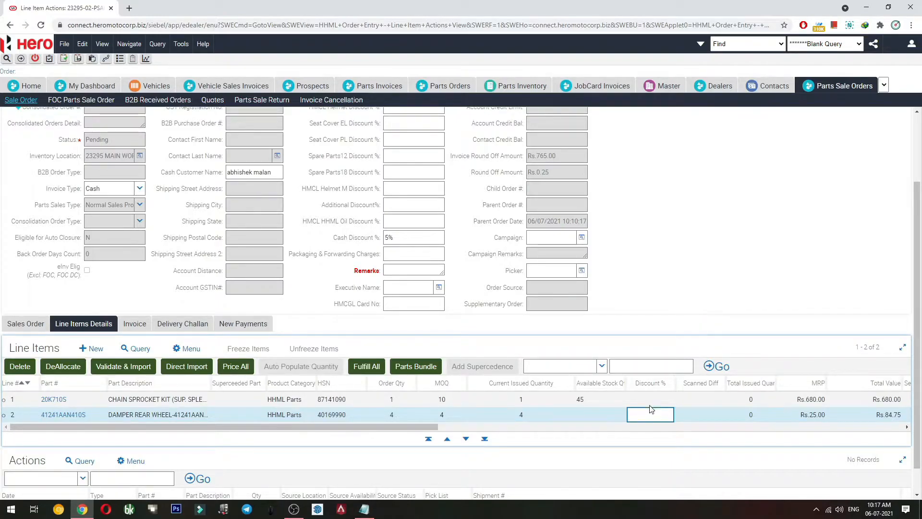
left_click(236, 365)
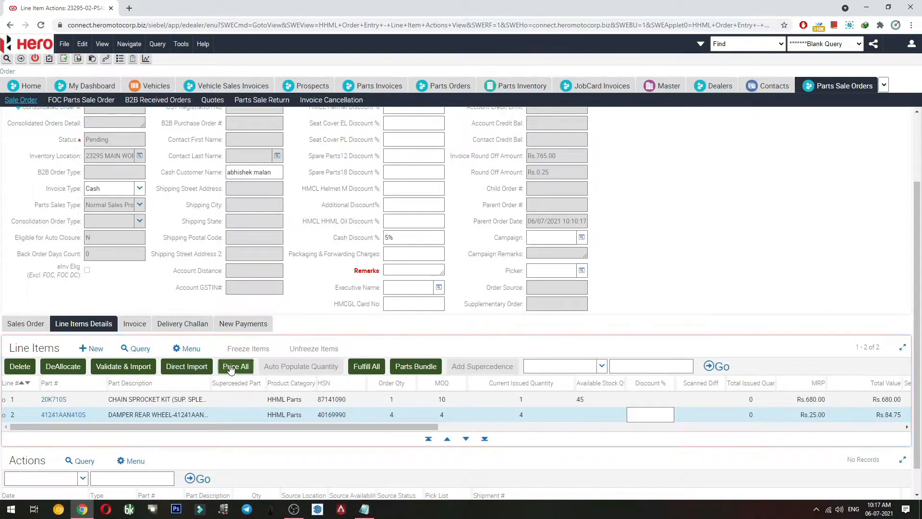
- Fulfill all line items of the order and validate the sale order
left_click(364, 367)
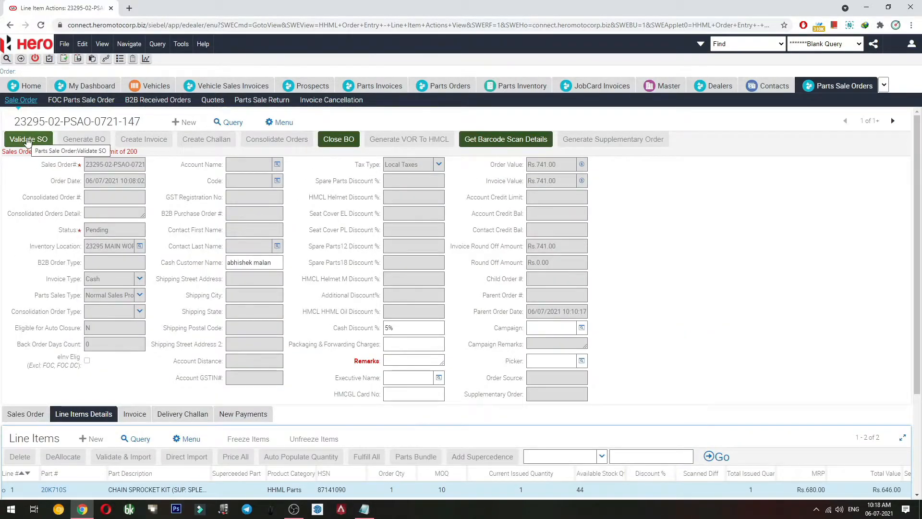
left_click(28, 140)
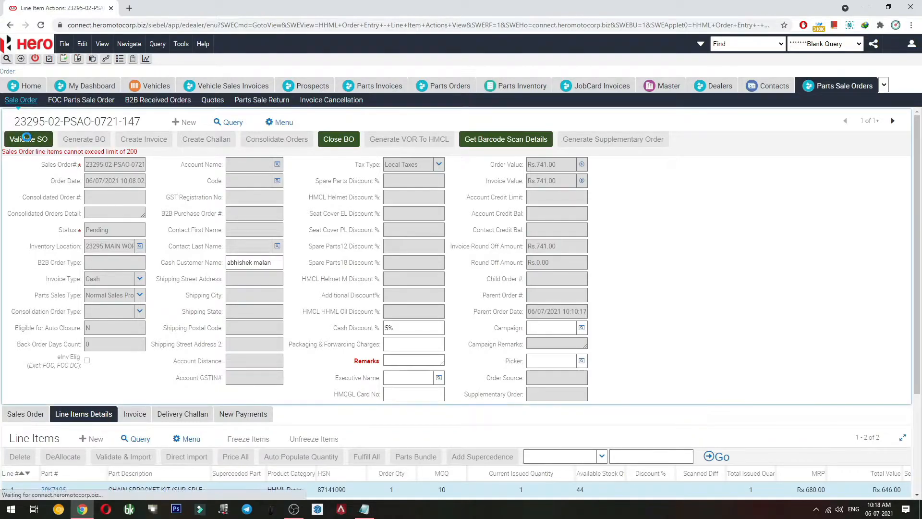
- Create the order's invoice and run the GST parts invoice report for it in PDF format
left_click(140, 138)
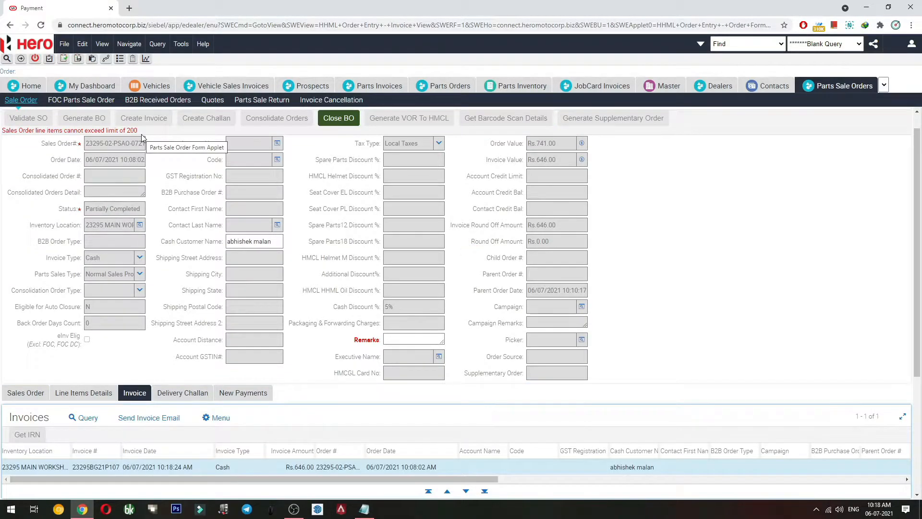
scroll(142, 139, "up", 1)
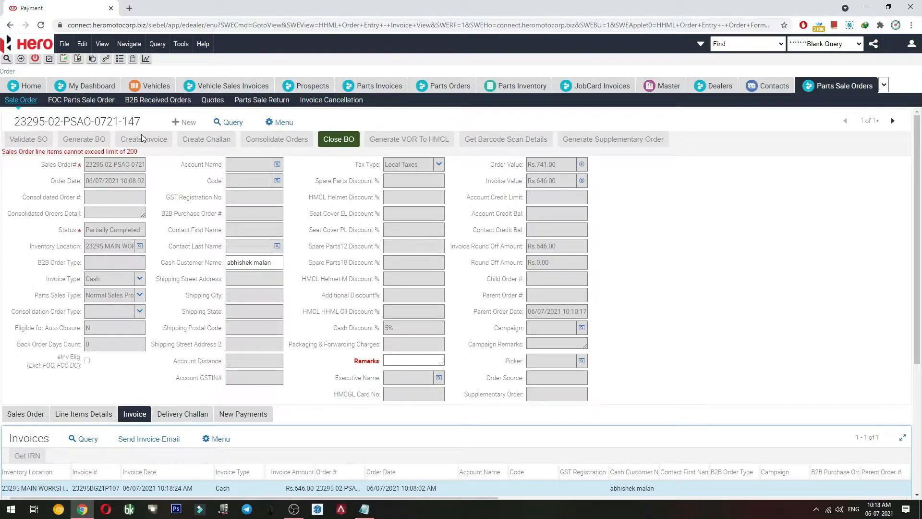
left_click(146, 58)
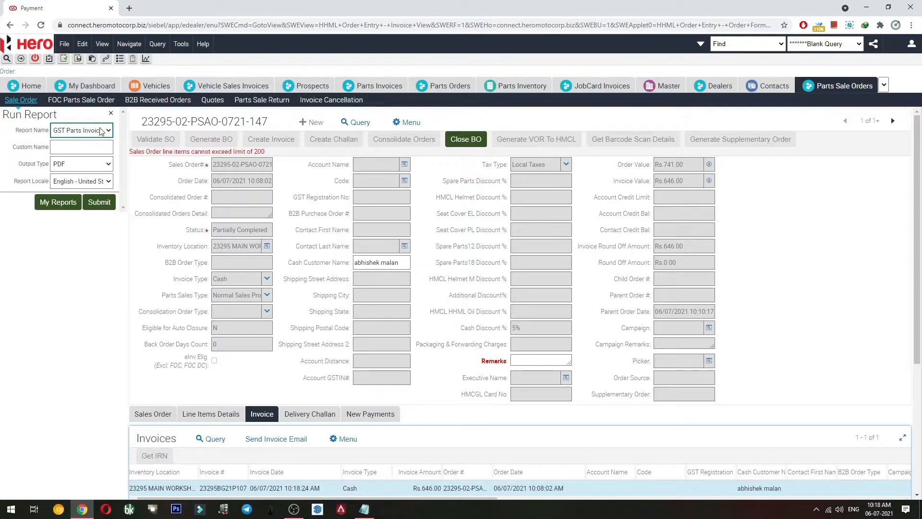
left_click(101, 131)
left_click(102, 150)
left_click(97, 202)
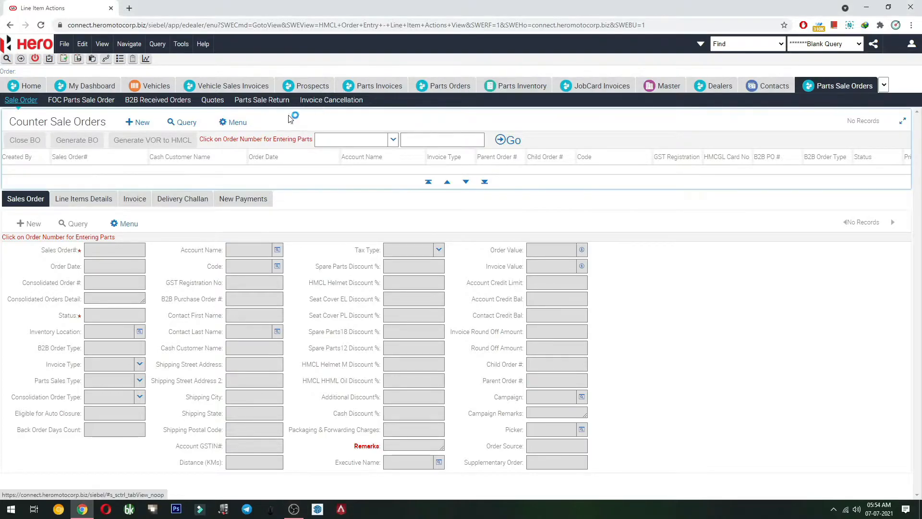
- Create a new counter sale order and pick BADRIKA MOTORS PVT LTD. as its account
left_click(142, 122)
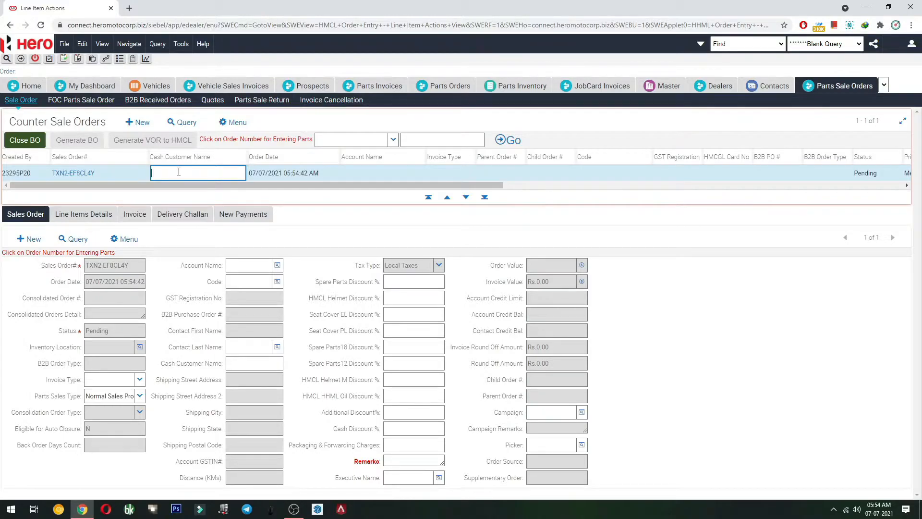
left_click(377, 171)
left_click(419, 172)
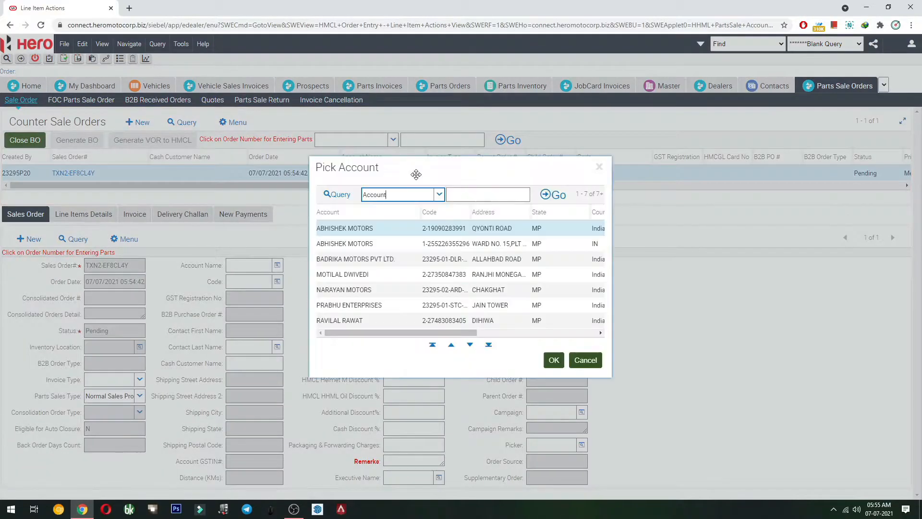
left_click_drag(416, 175, 424, 167)
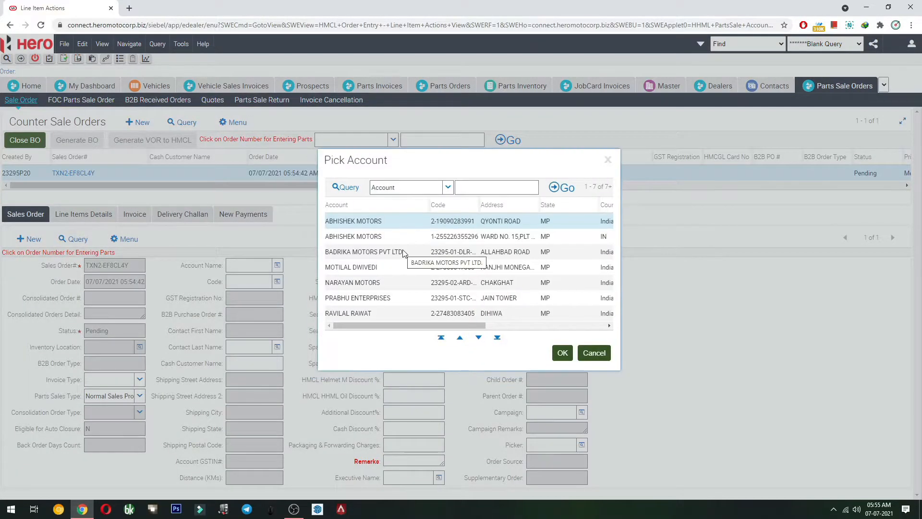
left_click(403, 251)
left_click(560, 352)
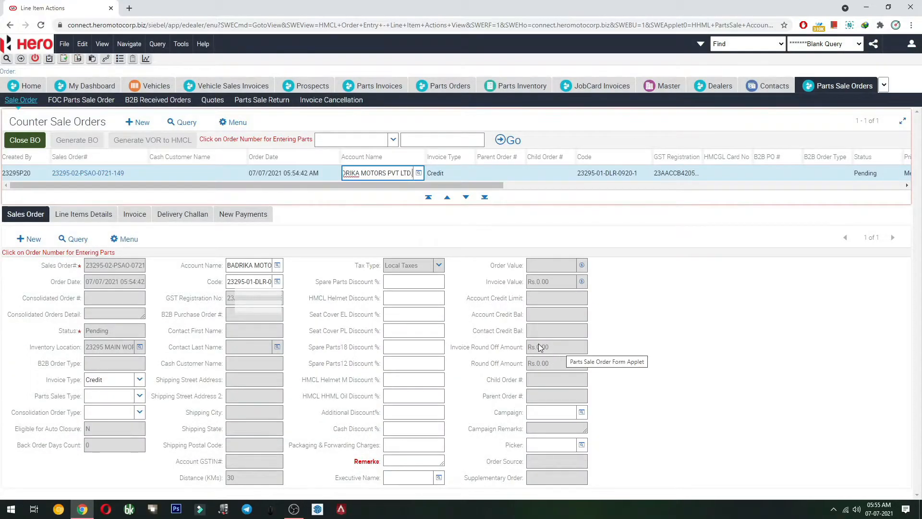
- Set the order's invoice type to Credit and check the account's GST registration field
left_click(469, 174)
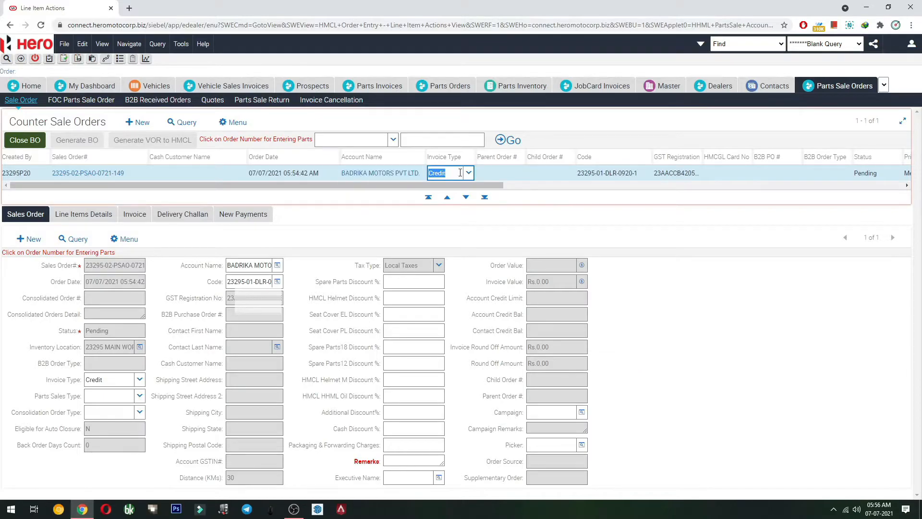
left_click(469, 174)
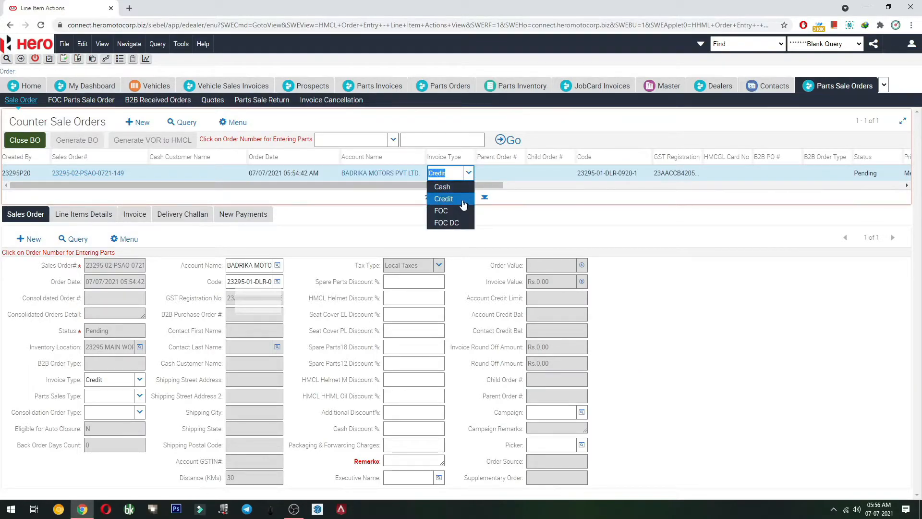
left_click(464, 197)
left_click(371, 181)
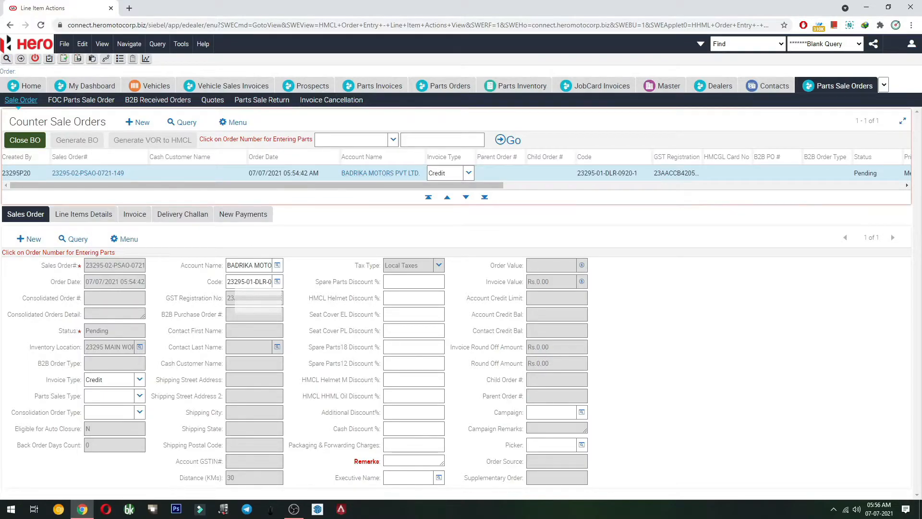
left_click(231, 301)
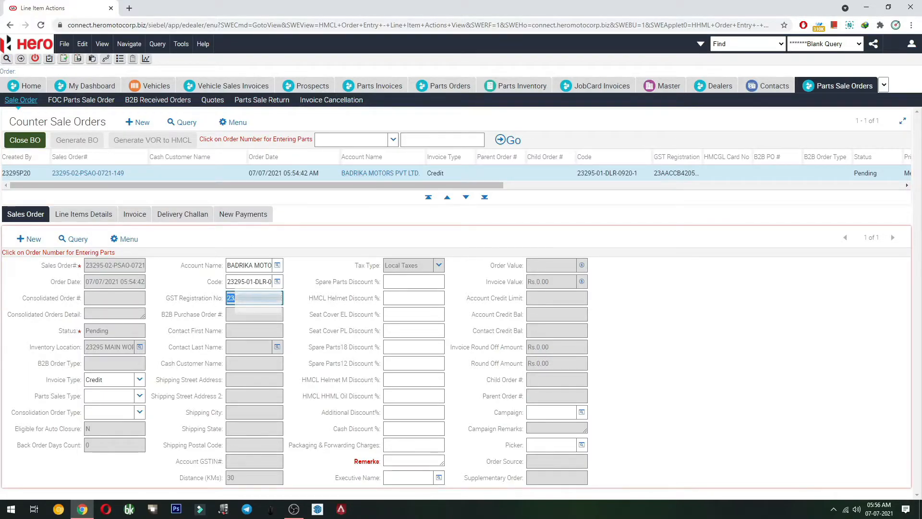
left_click(339, 174)
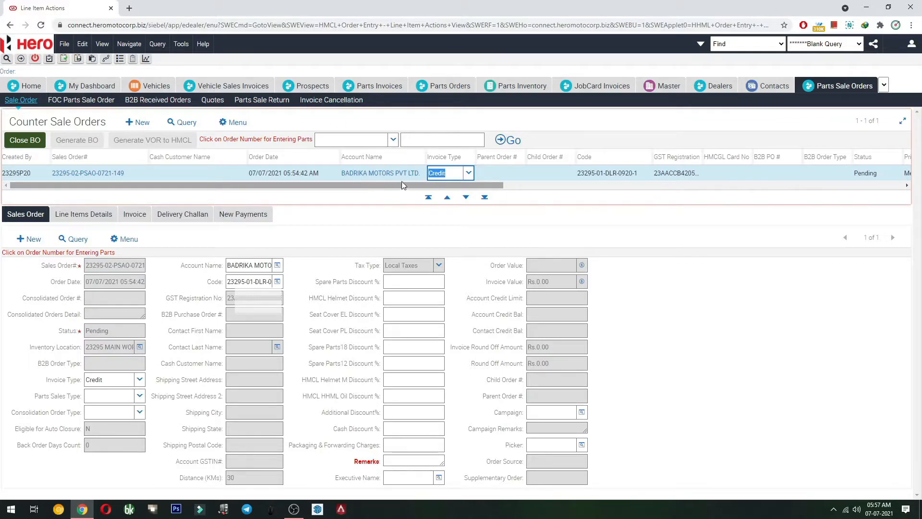
- Add a new record to the Network list in the master data and set its type to SSP
left_click(657, 86)
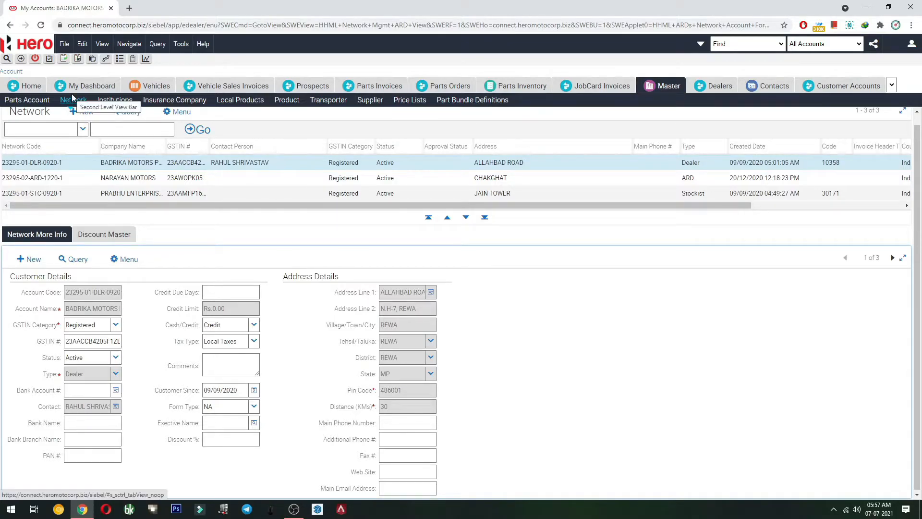
left_click(83, 112)
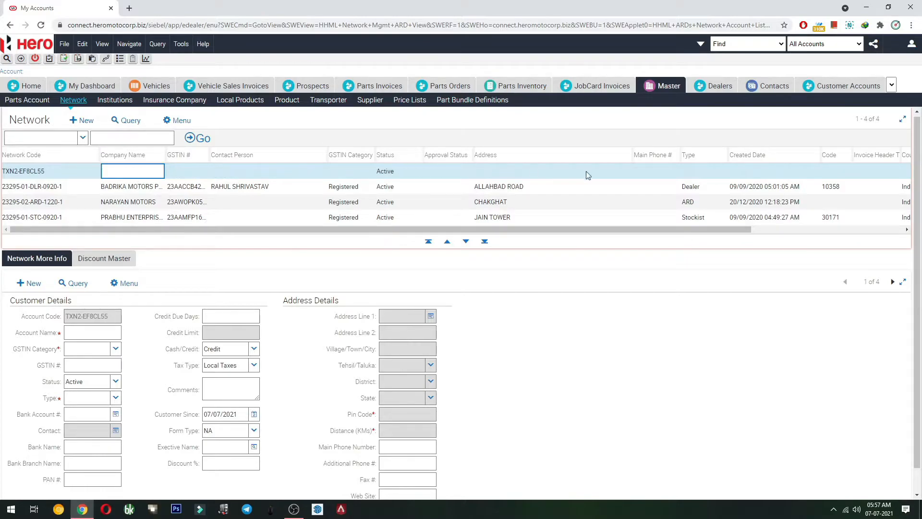
left_click(724, 230)
left_click_drag(725, 229, 731, 229)
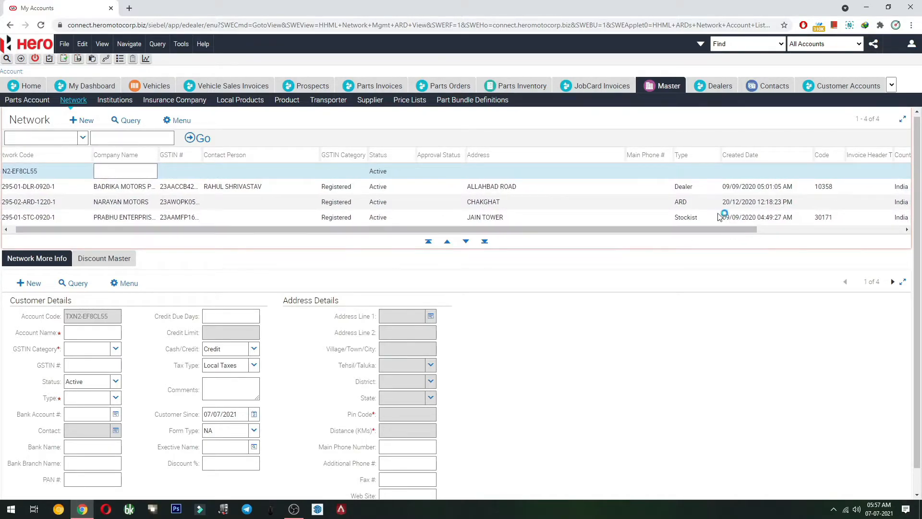
left_click(697, 172)
left_click(714, 172)
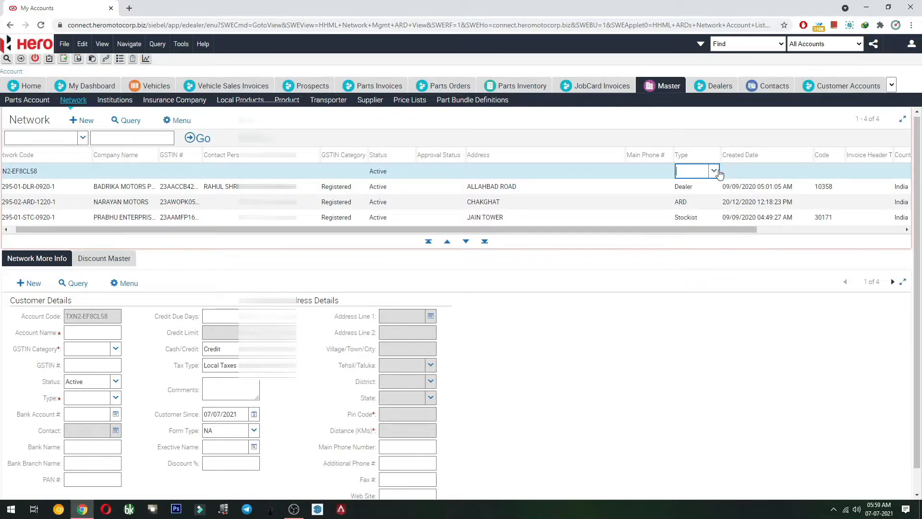
left_click(714, 171)
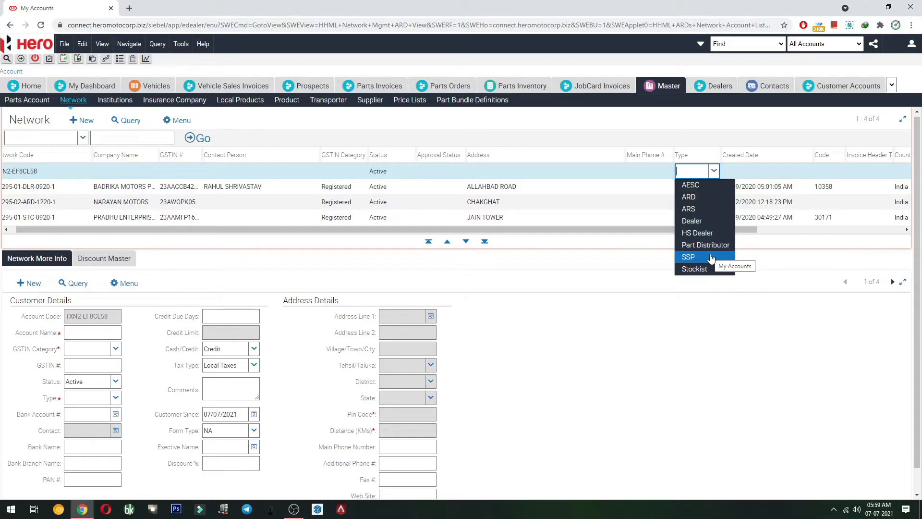
left_click(688, 257)
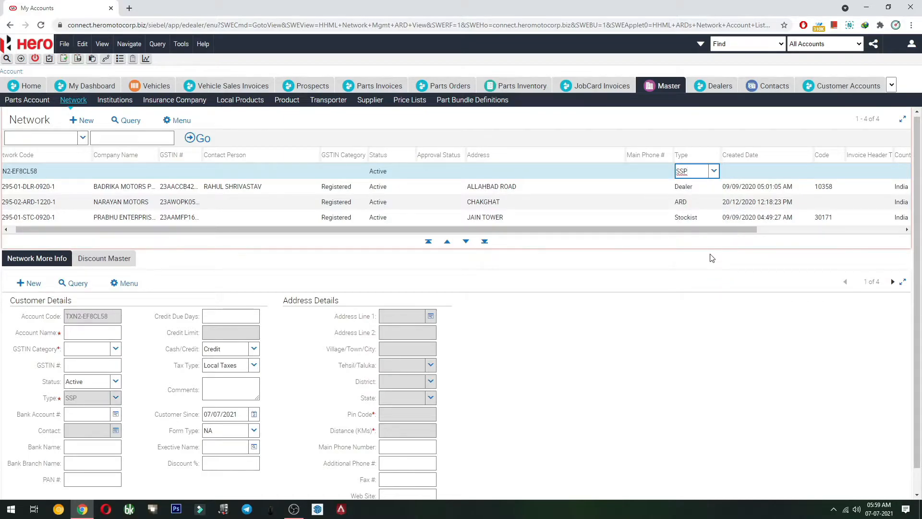
- Assign the dealer code of SHRIRAM AUTOMOBILES in BEOHARI to the new network record, sorting the dealer codes in descending order
left_click(826, 167)
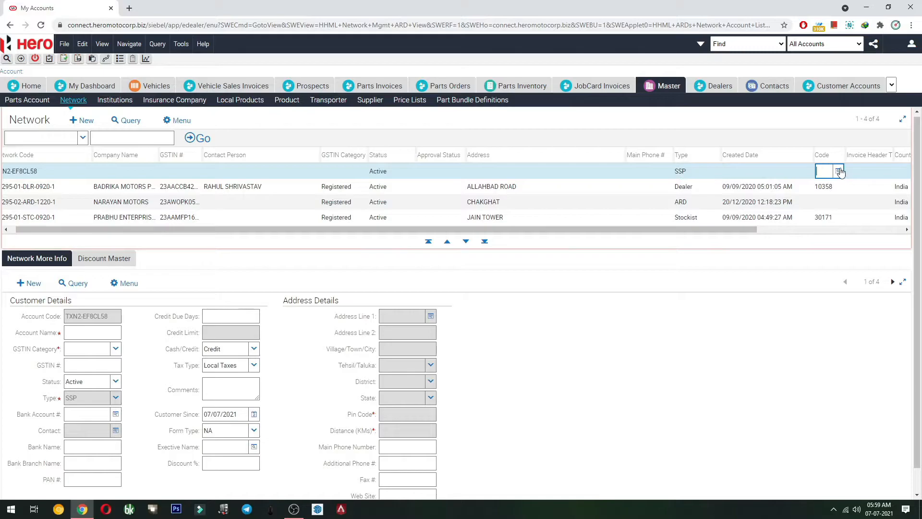
left_click(840, 169)
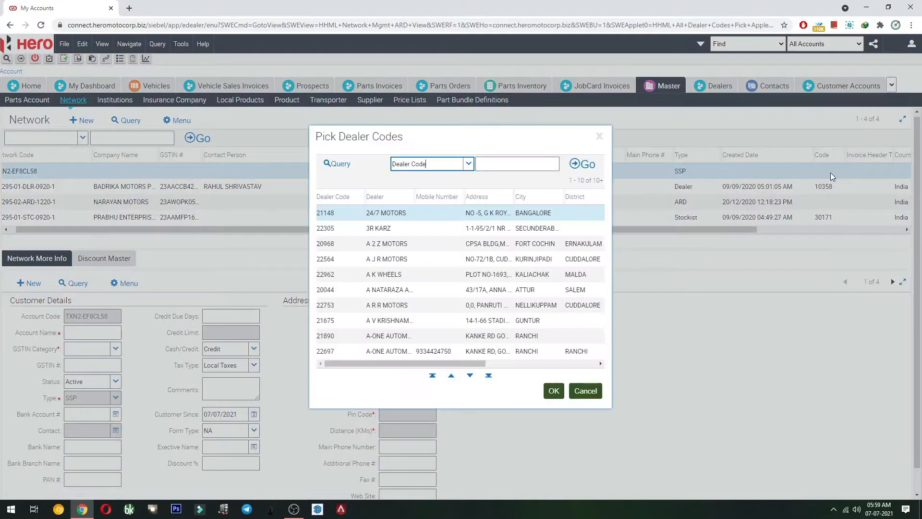
left_click(347, 201)
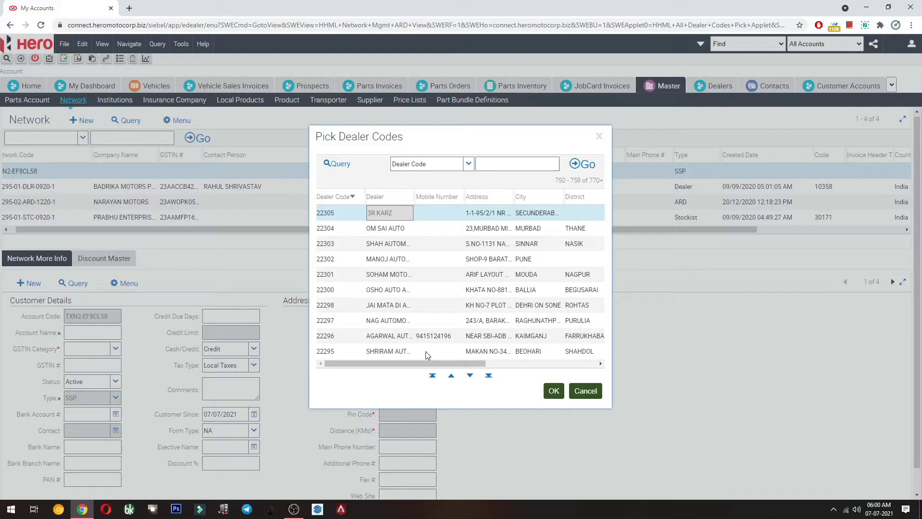
left_click(426, 350)
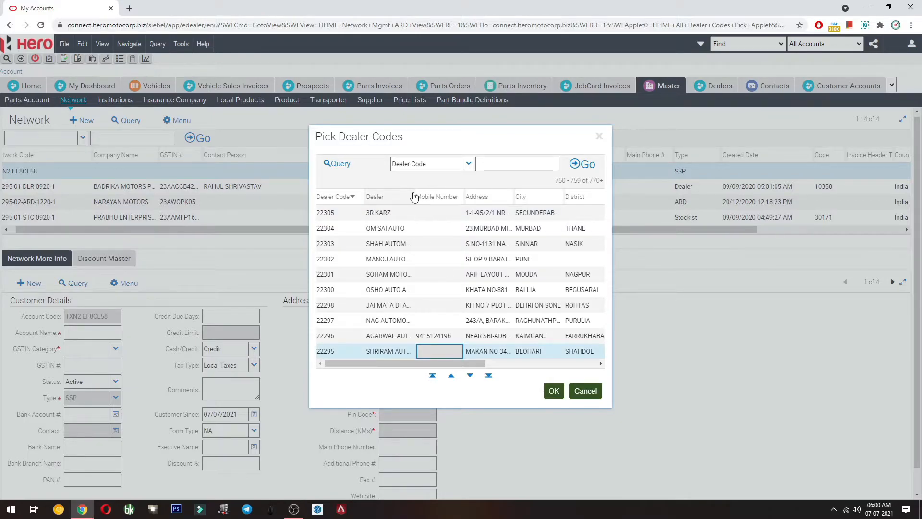
left_click_drag(414, 197, 437, 197)
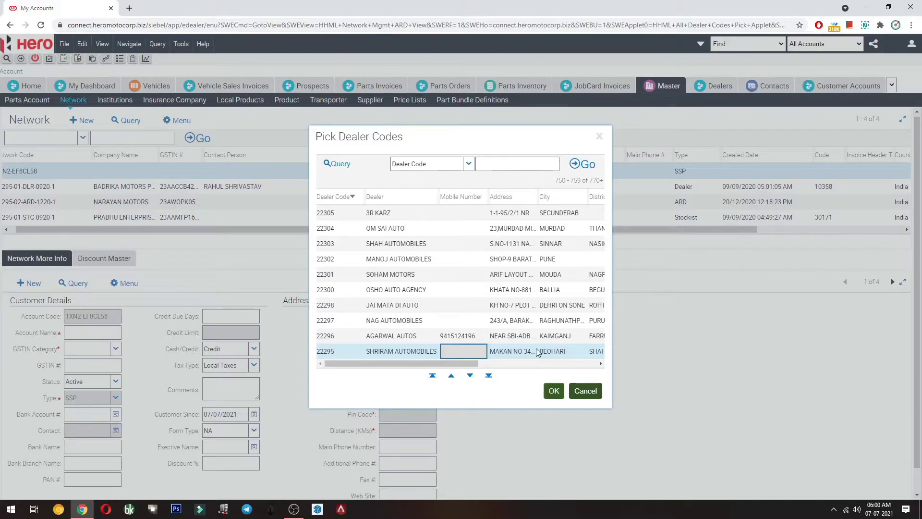
left_click(552, 391)
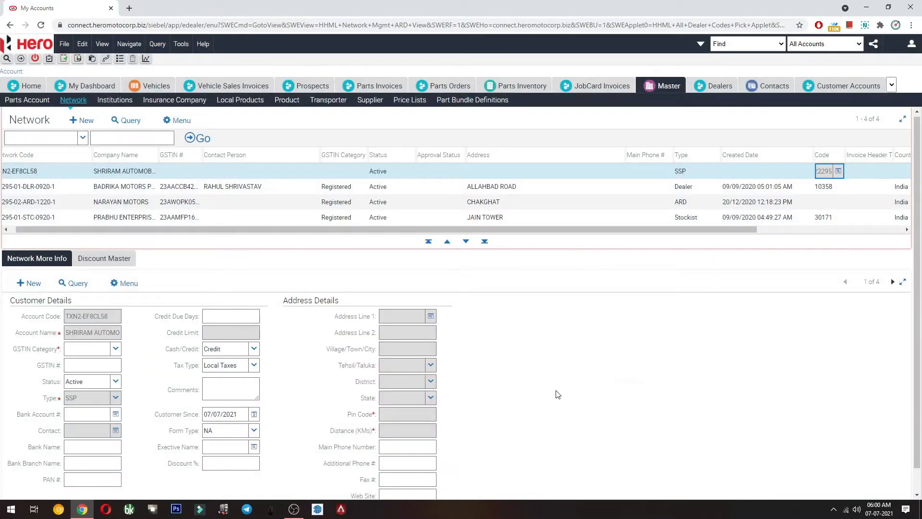
- Set the new network record's GSTIN category to Registered, then discard the unsaved record
left_click(98, 349)
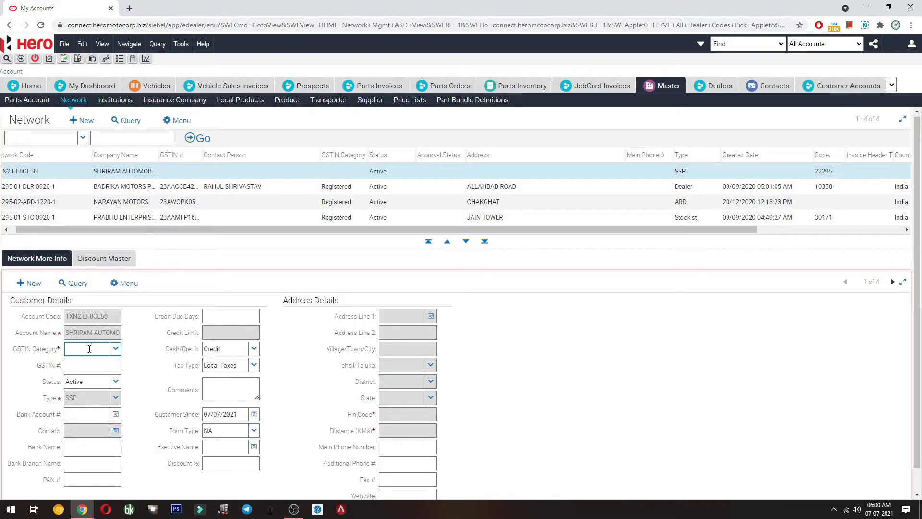
left_click(115, 350)
left_click(96, 362)
left_click(103, 363)
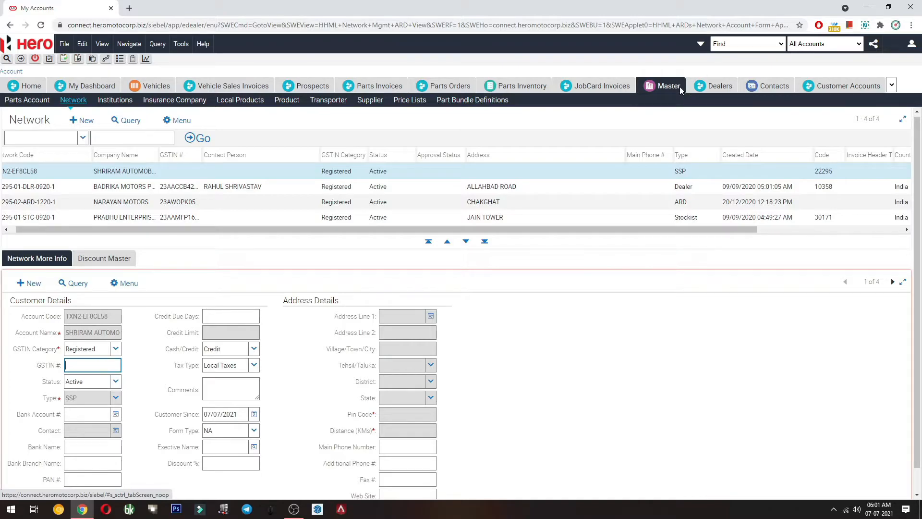
key("Escape")
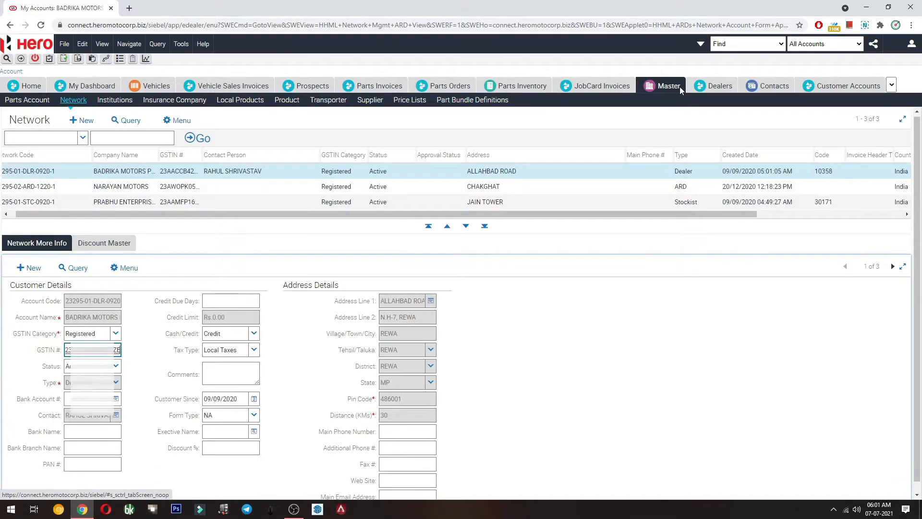
- Return to the parts sale orders and create another counter sale order for the account BADRIKA MOTORS PVT LTD
left_click(892, 85)
left_click(850, 128)
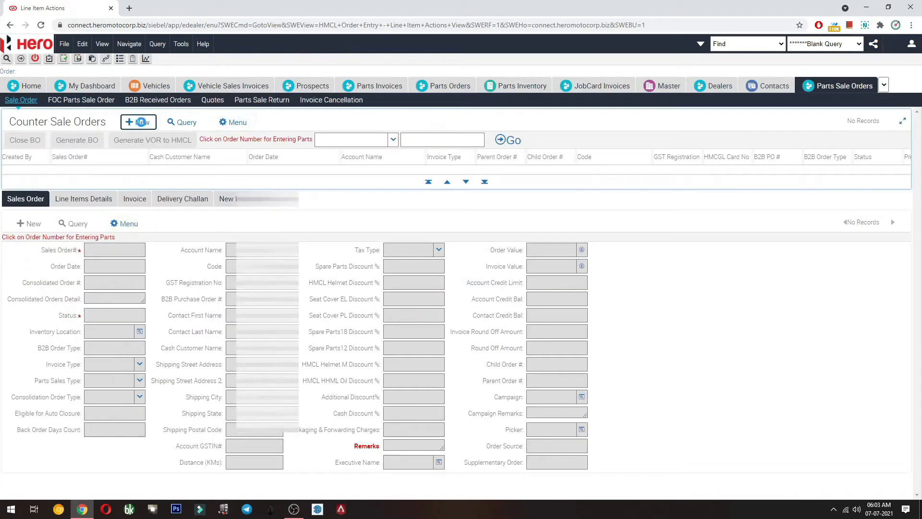
left_click(141, 122)
left_click(412, 173)
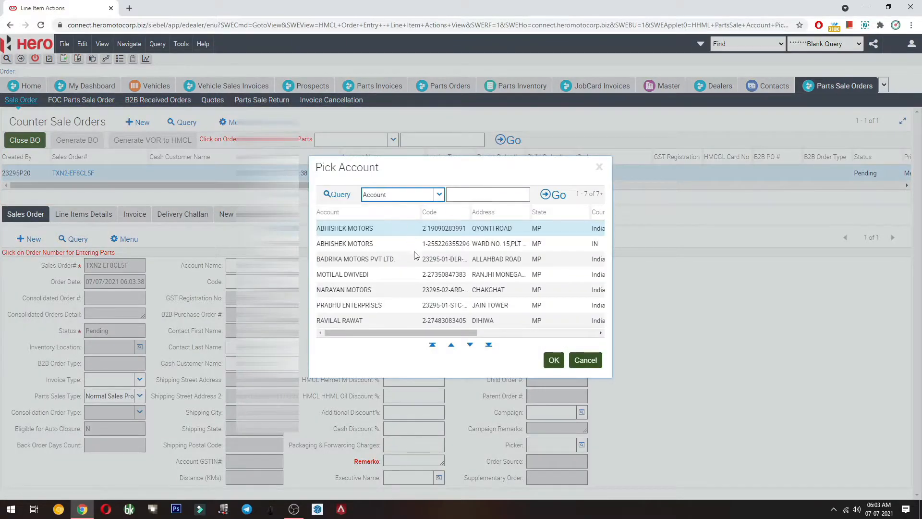
left_click(416, 259)
left_click(553, 359)
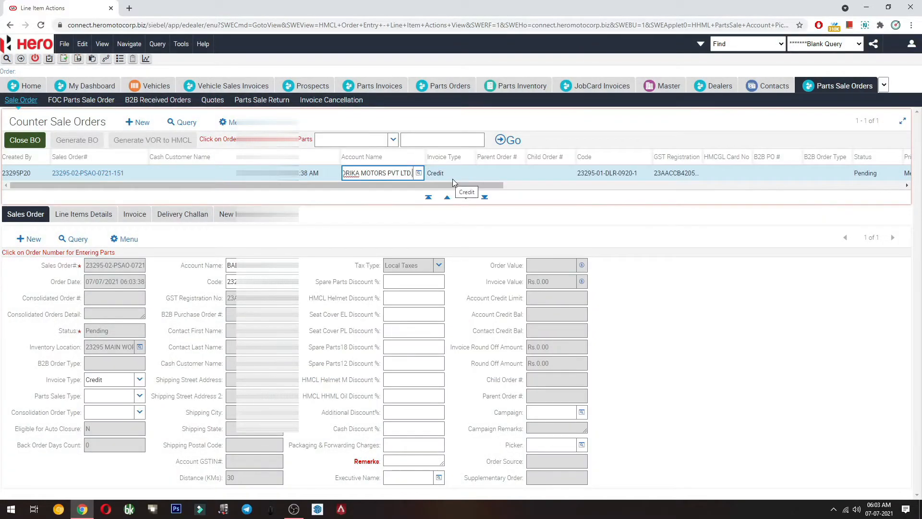
- Check the invoice type of the new counter sale order in the order list and the order details
left_click(454, 174)
left_click(457, 175)
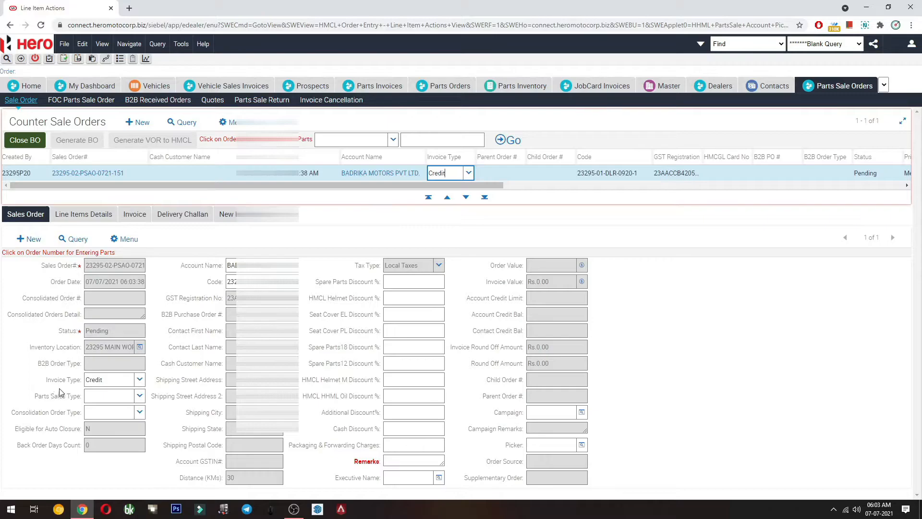
left_click_drag(47, 379, 91, 381)
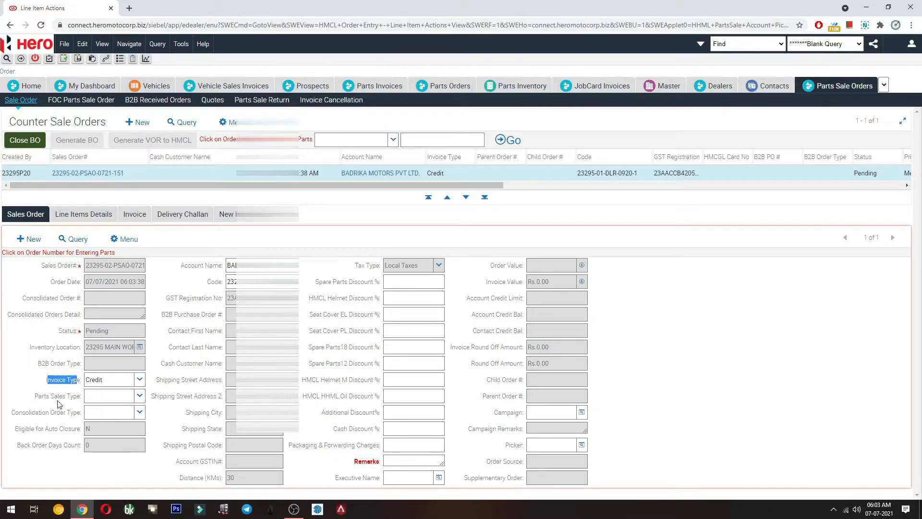
- Set the parts sales type of the BADRIKA MOTORS PVT LTD. order to B2B and open its line item details
left_click(139, 396)
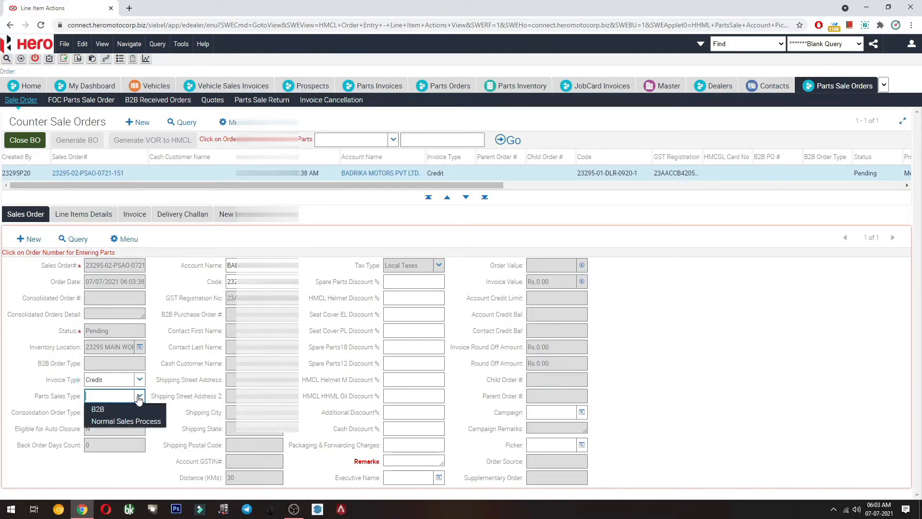
left_click(116, 413)
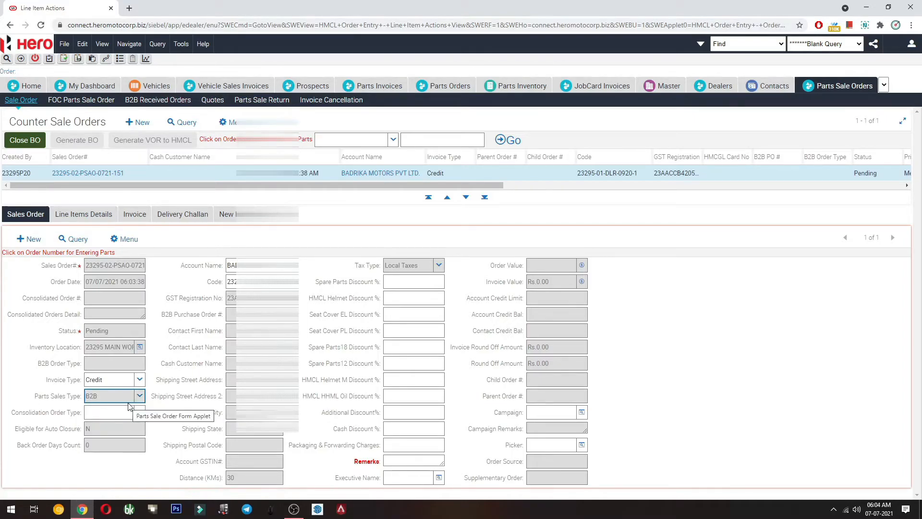
left_click(83, 213)
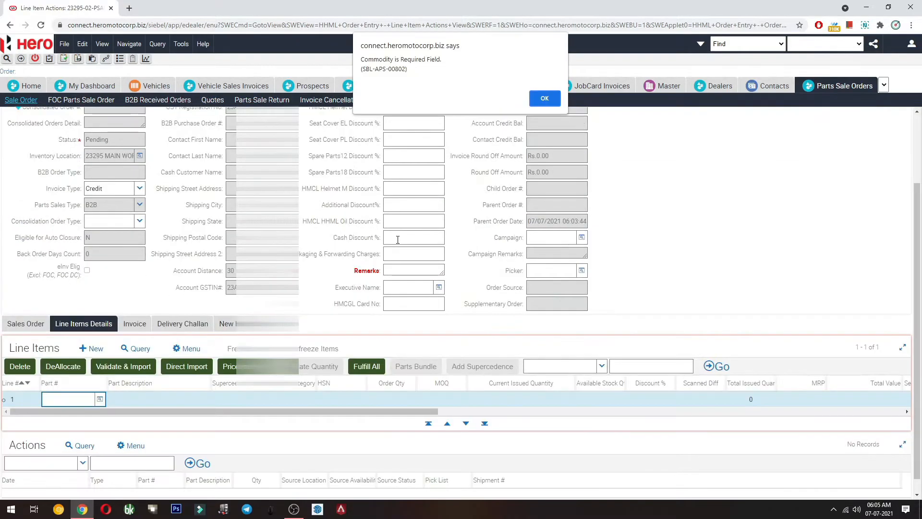
key("Return")
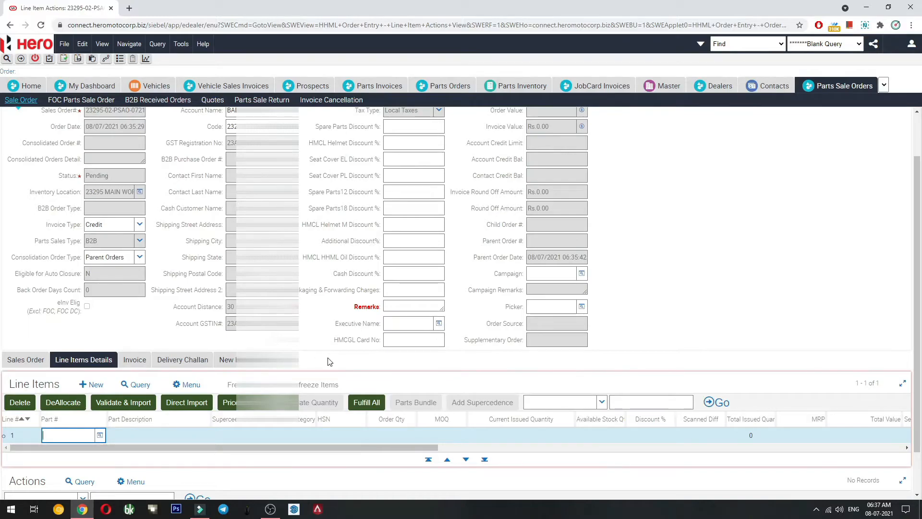
scroll(321, 364, "up", 1)
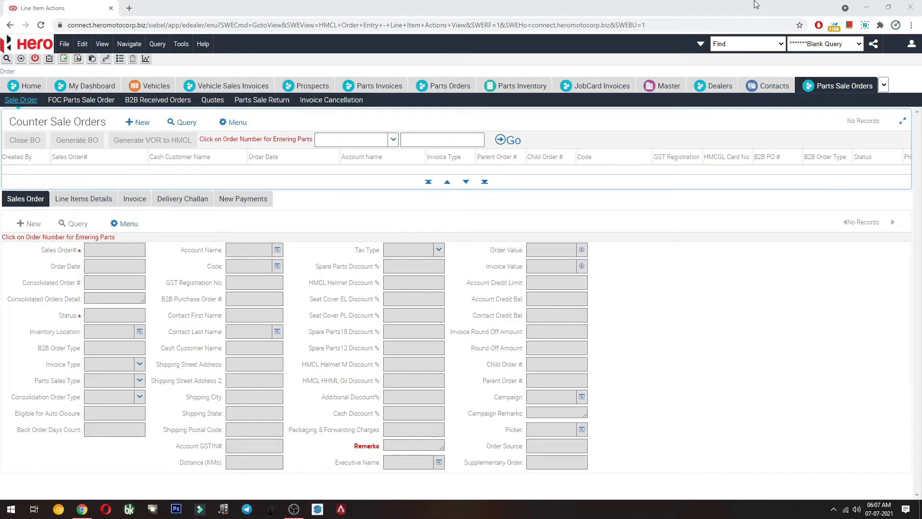
- Create a new institutional customer record in the master data with the name SUBHASH INTERPRISES
left_click(655, 86)
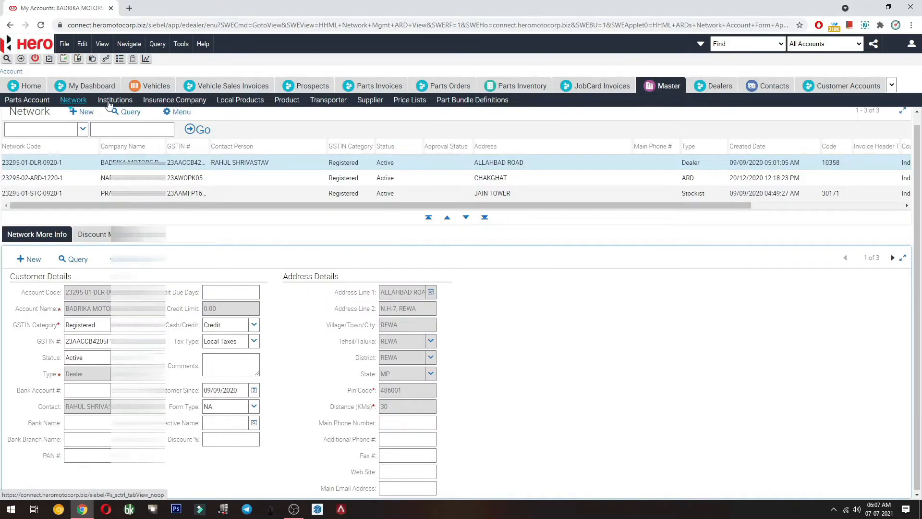
left_click(107, 100)
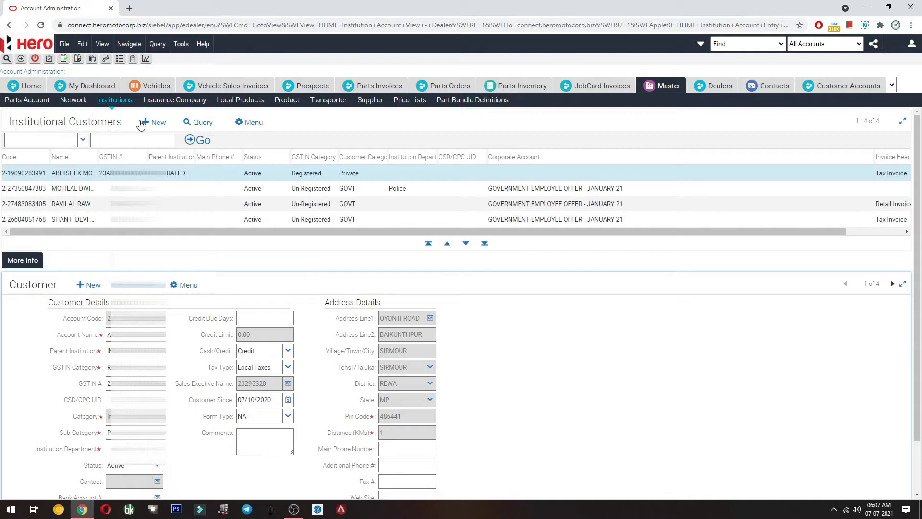
left_click(140, 123)
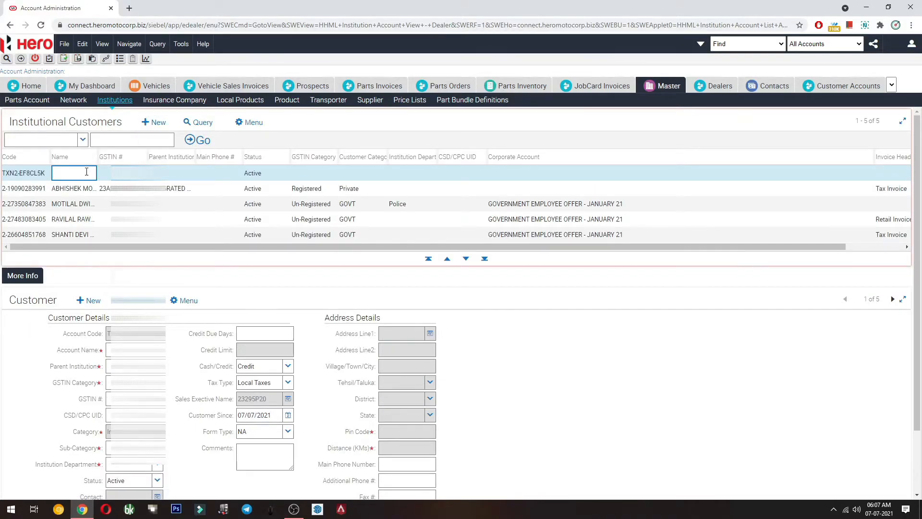
type("SUBHASH ")
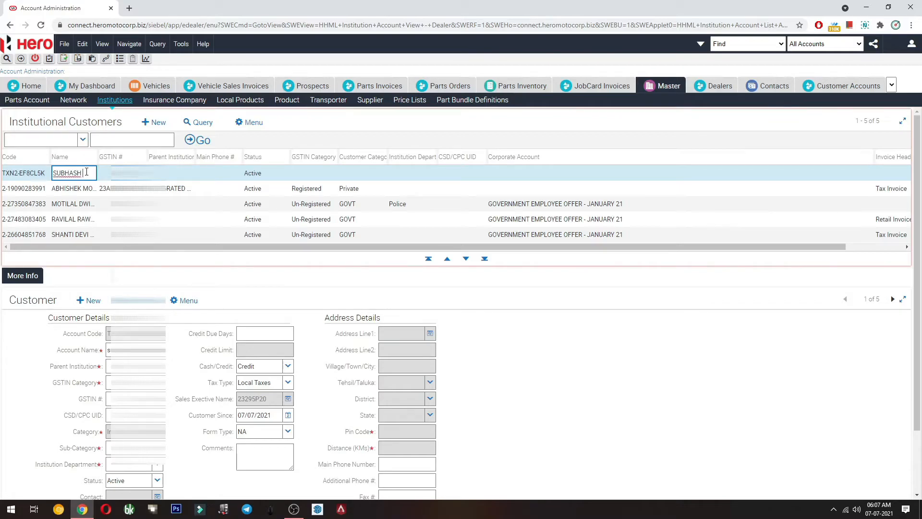
type("INTERPRISES")
key("Tab")
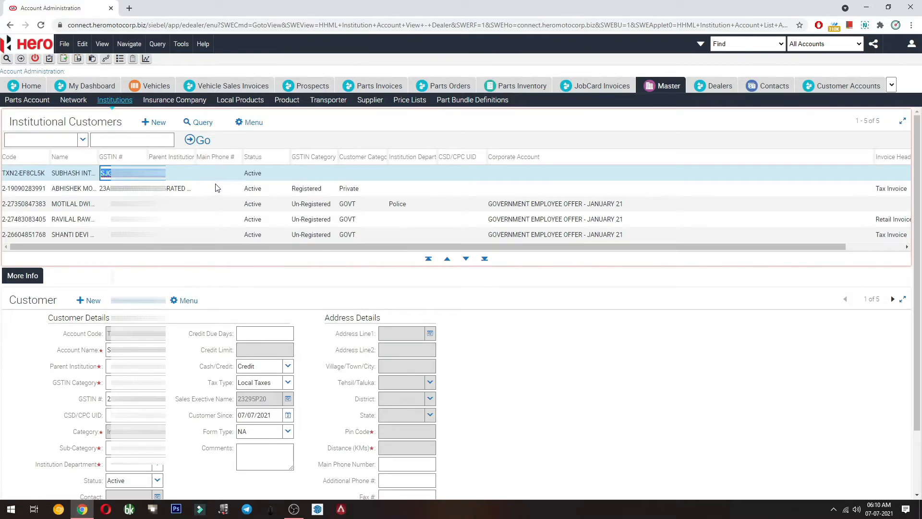
- Set the new institution's GSTIN category to Registered and customer category to Private, and enter its mobile number
left_click(311, 175)
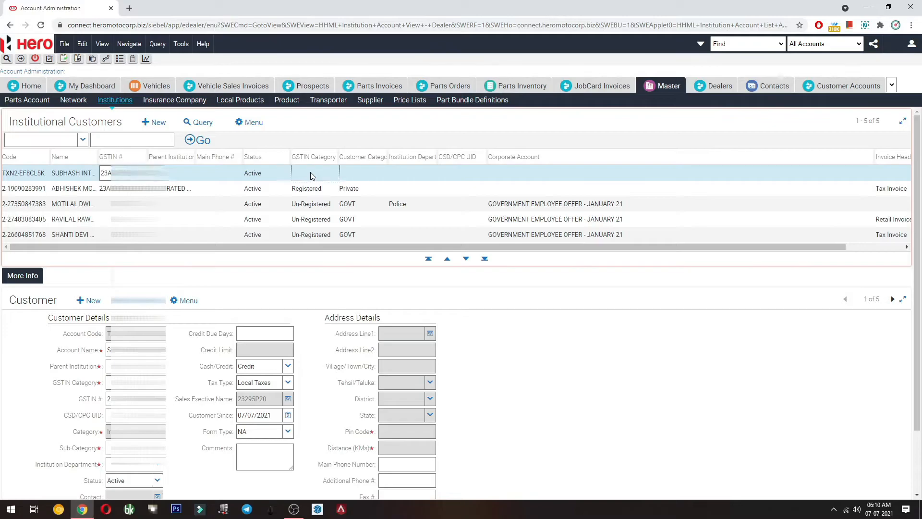
left_click(332, 173)
left_click(331, 186)
left_click(377, 174)
left_click(379, 173)
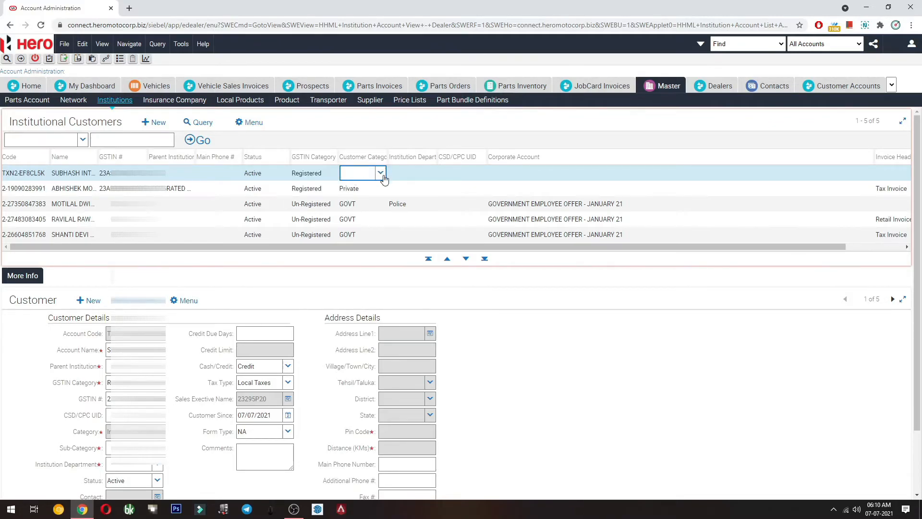
left_click(358, 246)
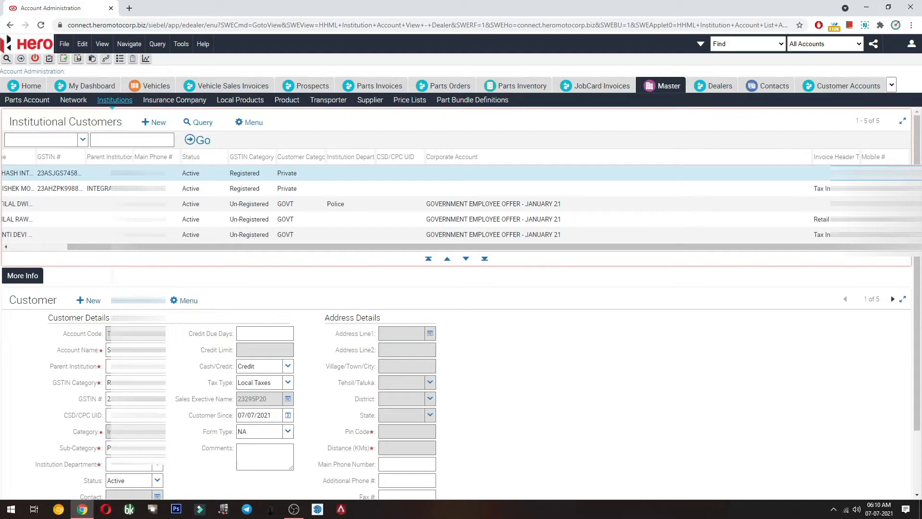
left_click(886, 174)
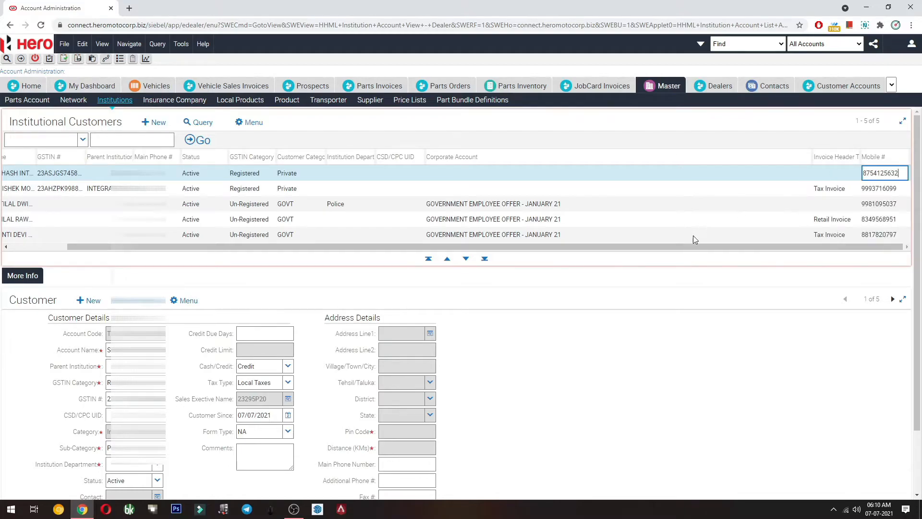
left_click_drag(674, 251, 554, 245)
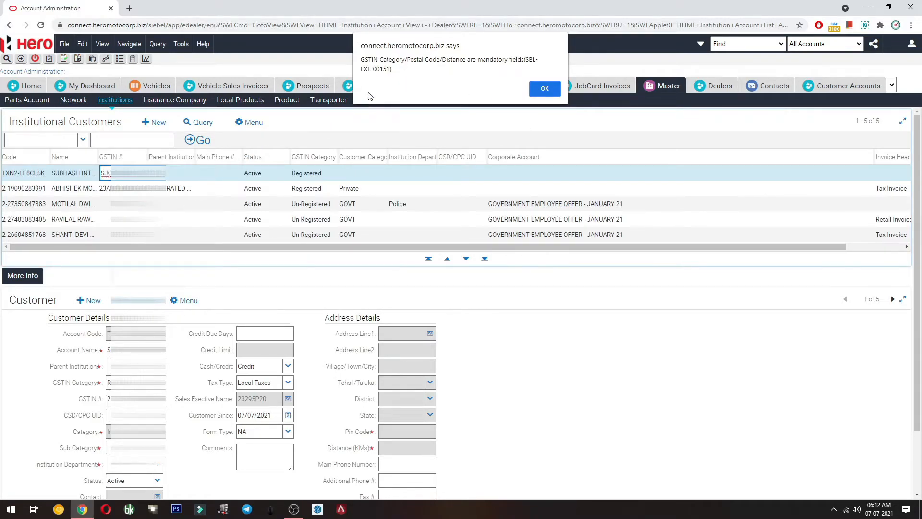
- Dismiss the mandatory fields message and replace the GSTIN number of the new institutional customer
left_click_drag(387, 60, 440, 59)
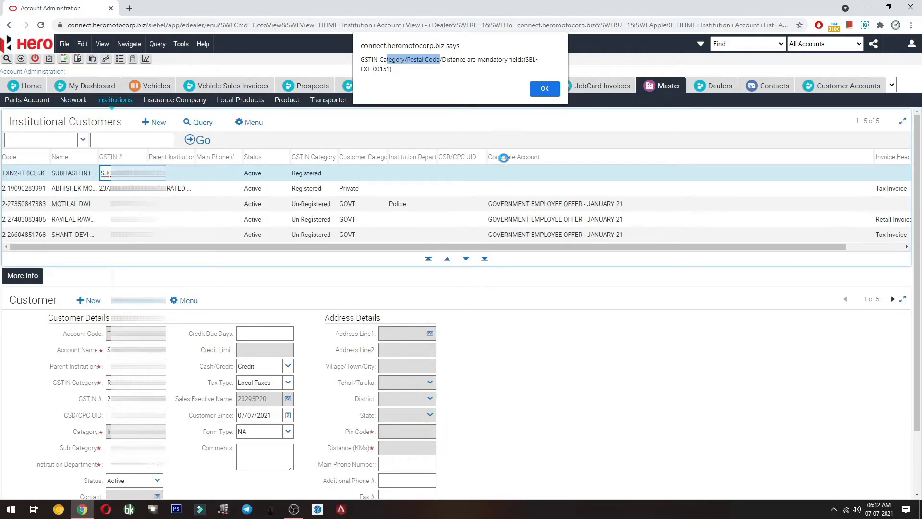
left_click(546, 92)
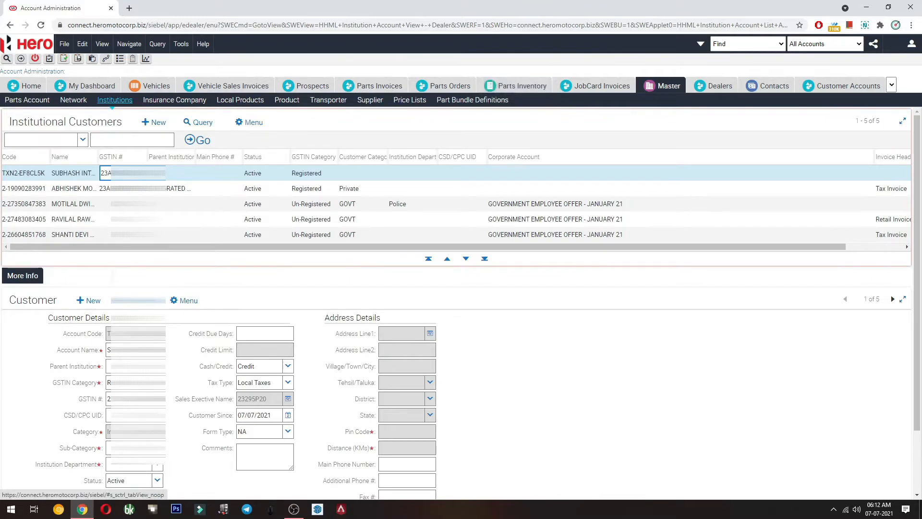
left_click(102, 173)
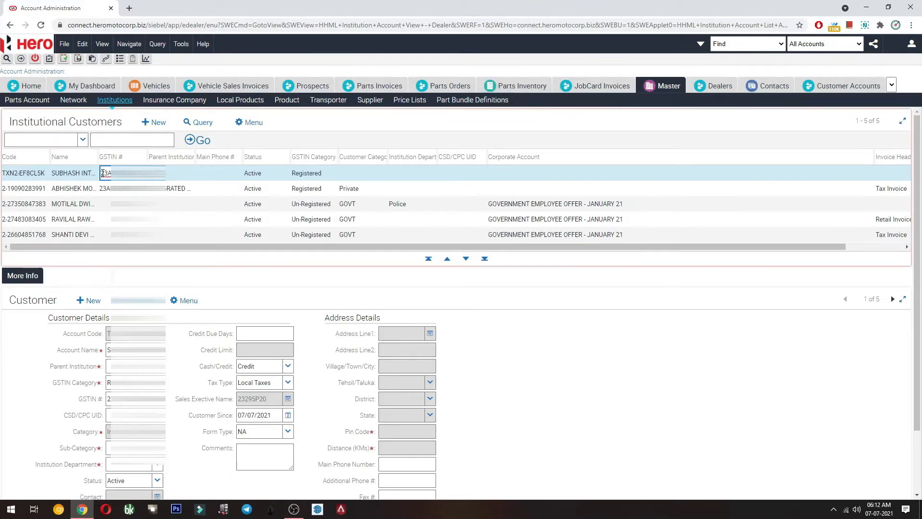
key("Delete")
key("Delete")
key("Delete")
key("Delete")
key("Delete")
key("Delete")
key("Delete")
key("Delete")
key("Delete")
key("Delete")
key("Delete")
key("Delete")
key("Delete")
key("Delete")
key("Delete")
key("ctrl+v")
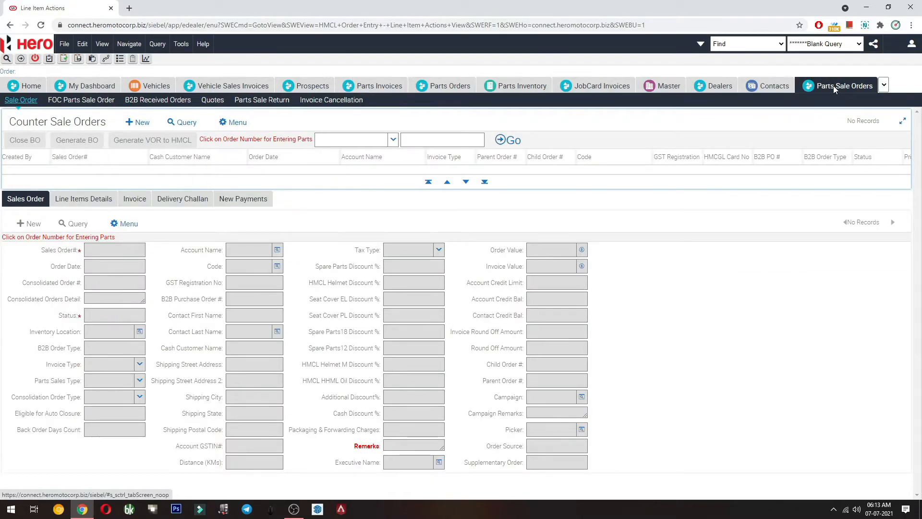
- Create a new counter sale order for the account SUBHASH INTERPRISES, sorting the account list in descending order
left_click(833, 86)
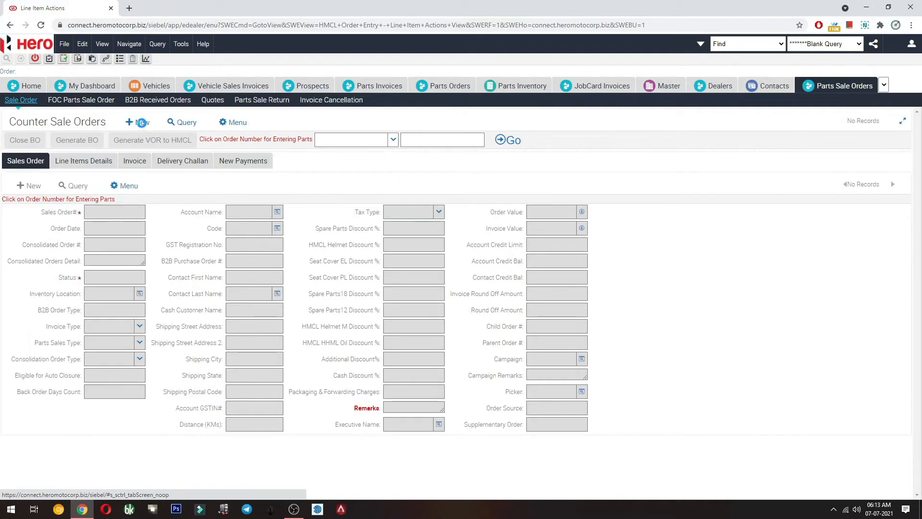
left_click(128, 125)
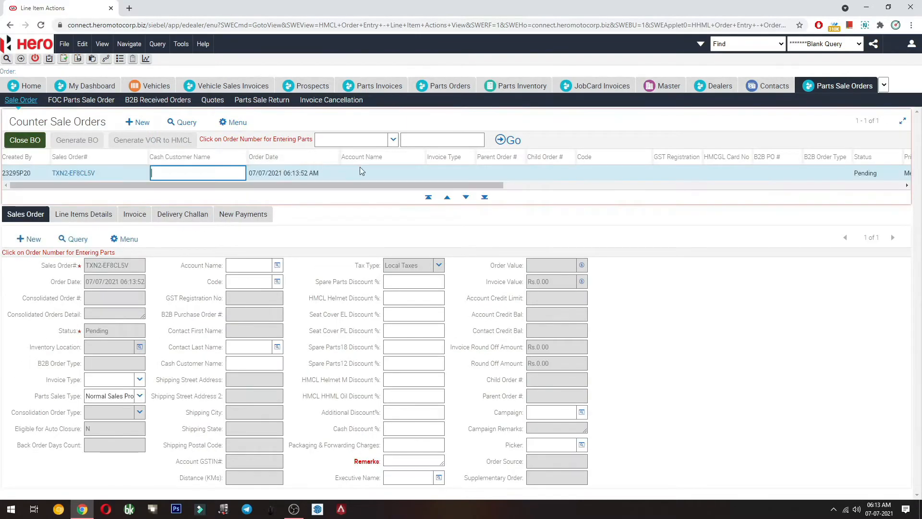
left_click(408, 173)
left_click(418, 173)
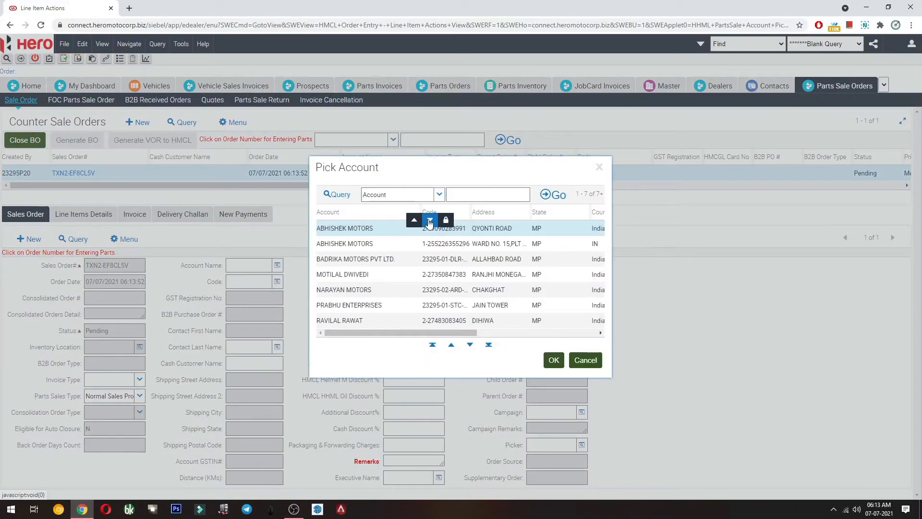
left_click(429, 221)
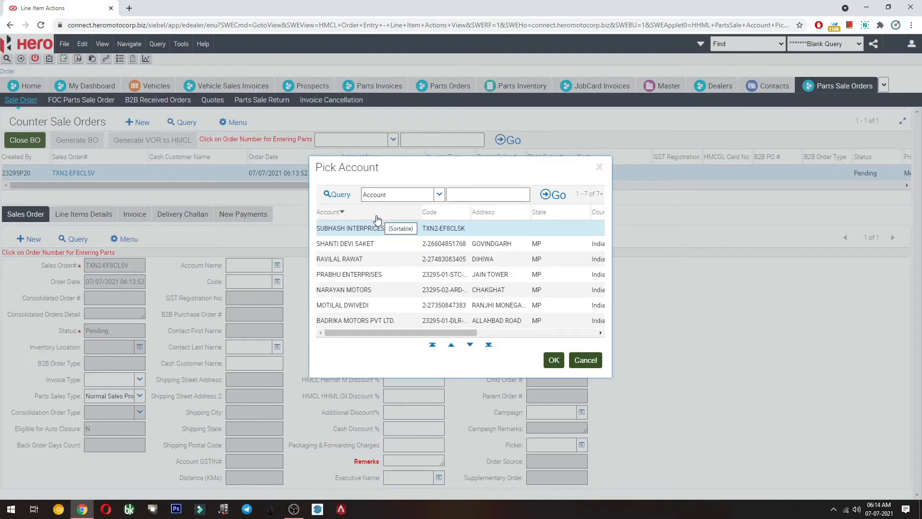
left_click(362, 231)
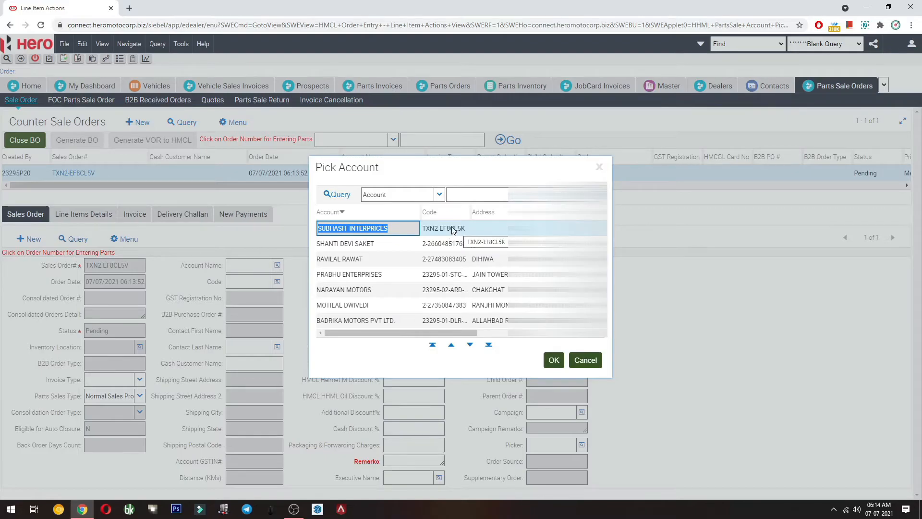
mouse_move(425, 333)
left_mouse_down()
mouse_move(481, 325)
mouse_move(426, 323)
left_mouse_up()
left_click(547, 362)
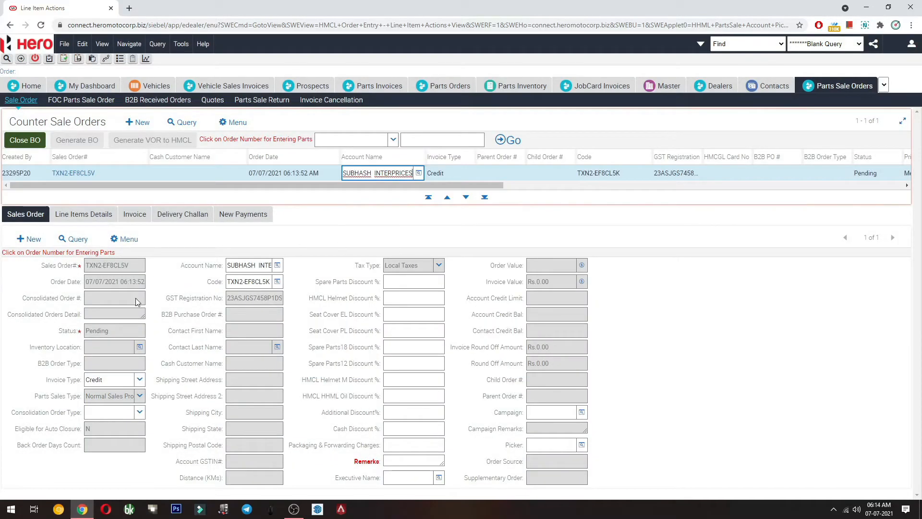
- Check the GST registration number and the parts sales type filled in for the new order
left_click_drag(245, 298, 281, 298)
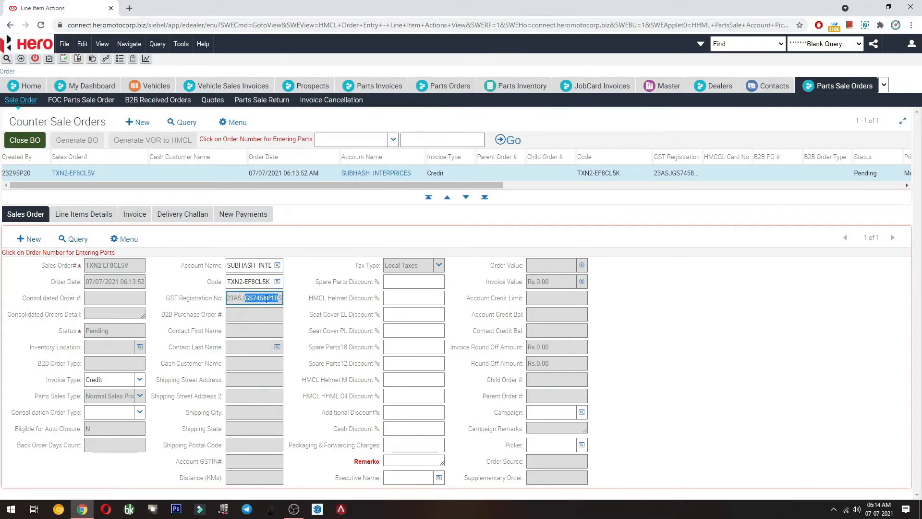
left_click(36, 398)
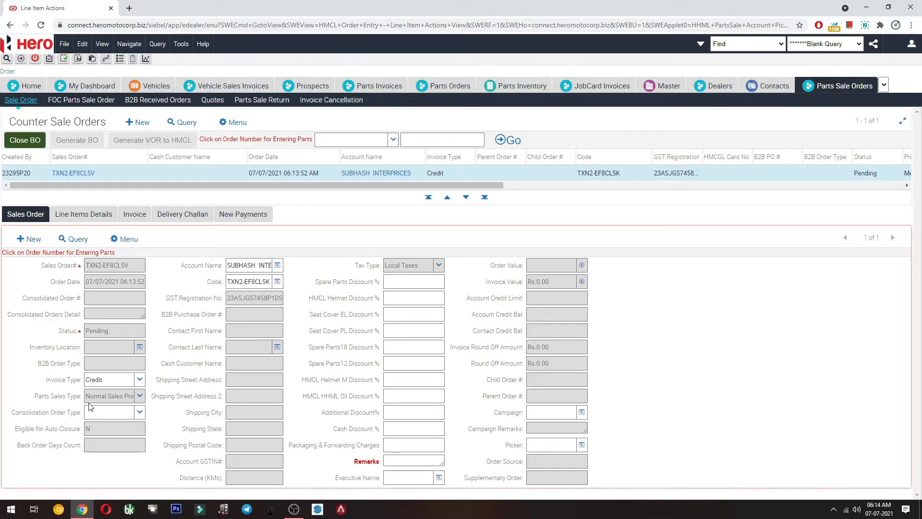
left_click(131, 399)
triple_click(131, 400)
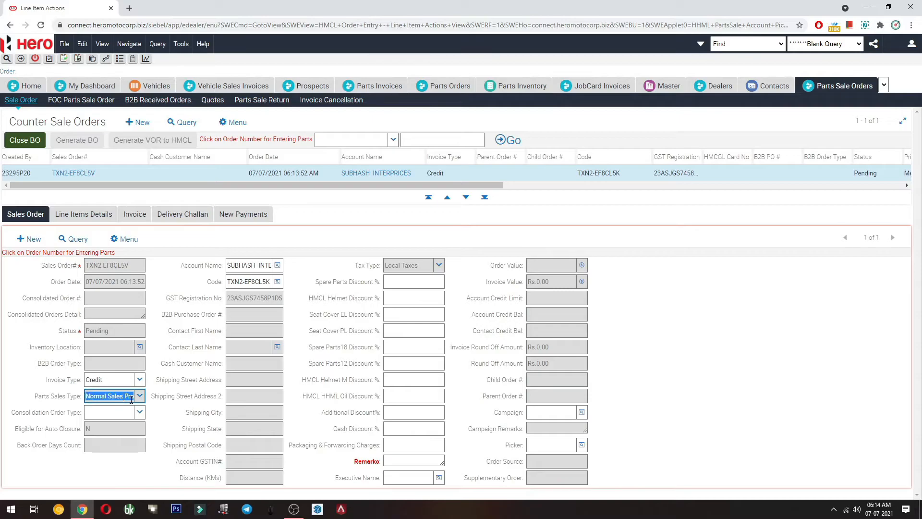
left_click(156, 401)
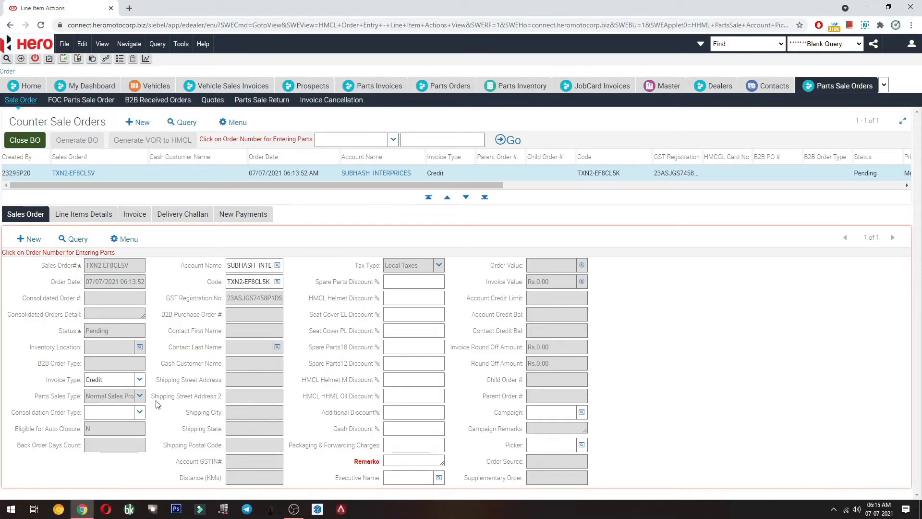
- Open the line item details of the SUBHASH INTERPRISES order and set its cash discount to 5%
left_click(83, 214)
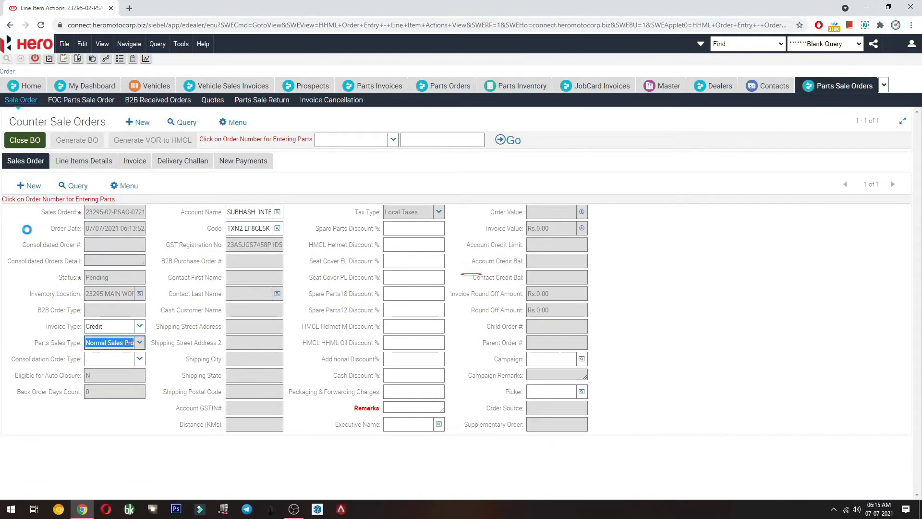
scroll(25, 239, "down", 2)
left_click(399, 237)
left_click(396, 259)
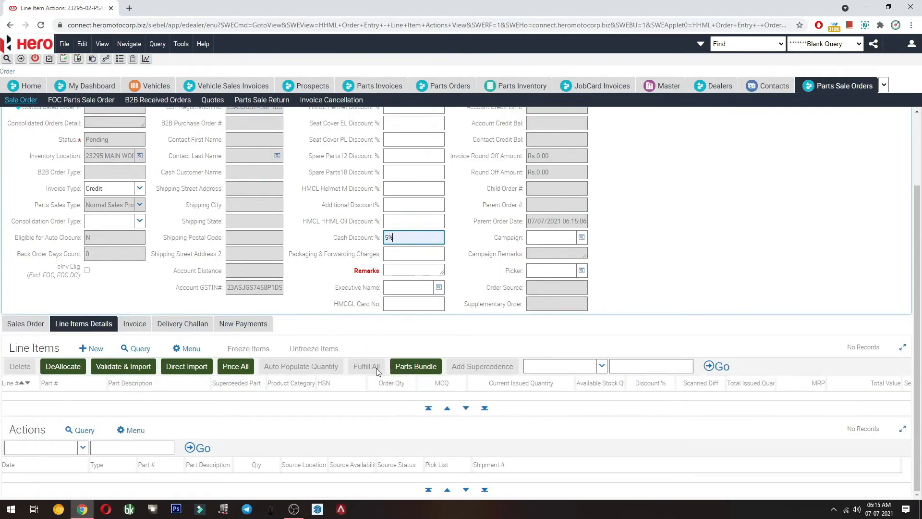
scroll(376, 368, "up", 2)
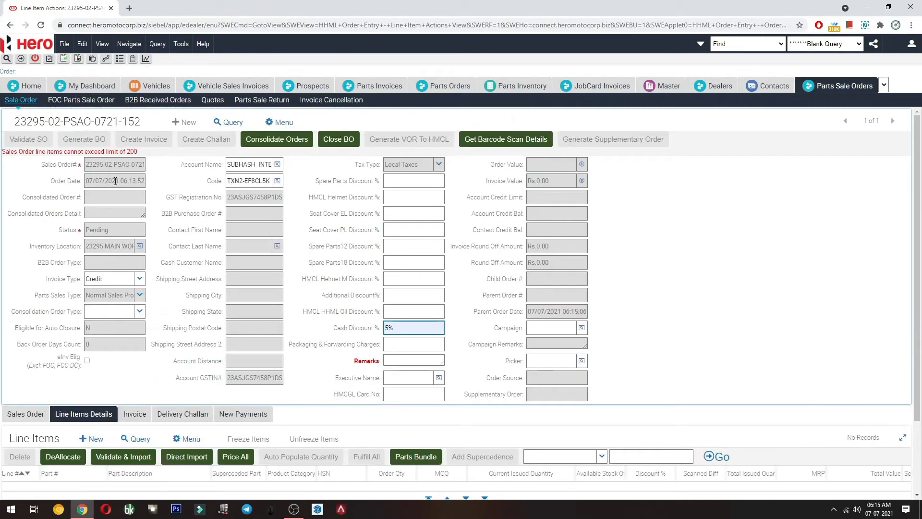
left_click(133, 144)
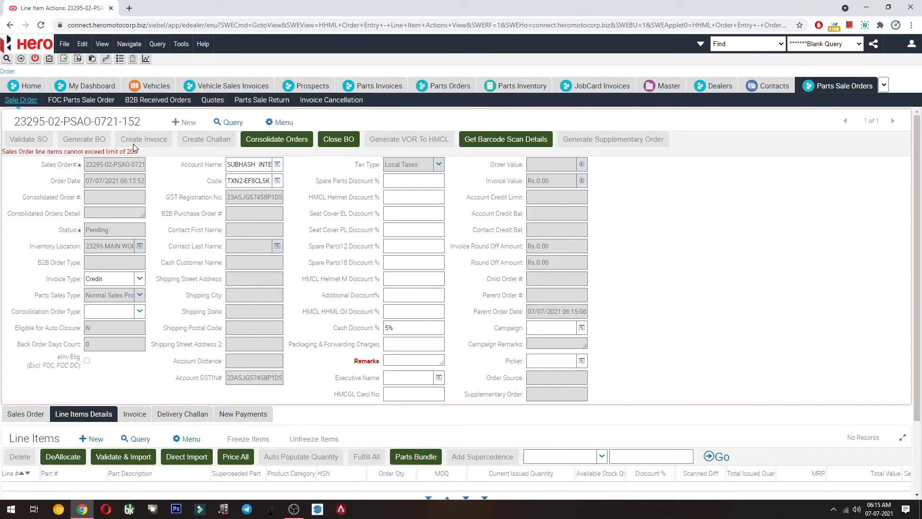
scroll(119, 293, "down", 2)
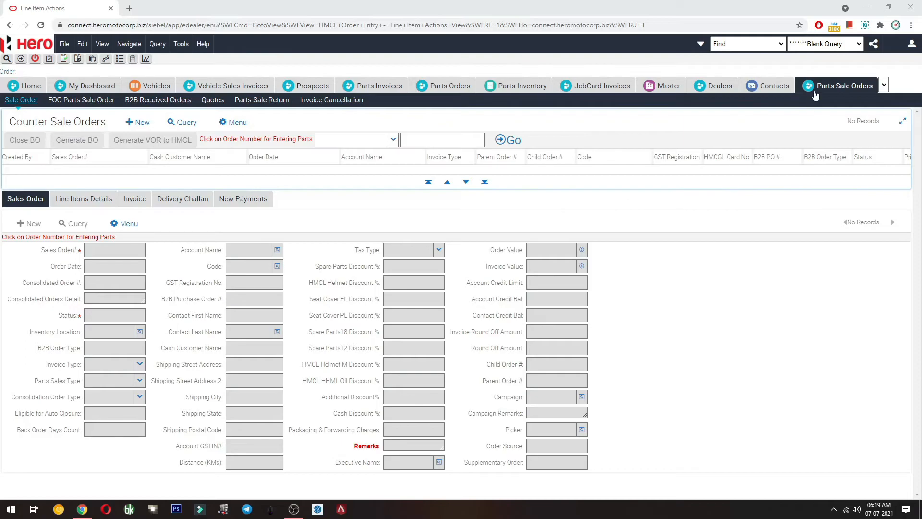
- Query the invoice cancellation list for invoices with an invoice date from 06/07/2021 to 06/07/2021
left_click(237, 123)
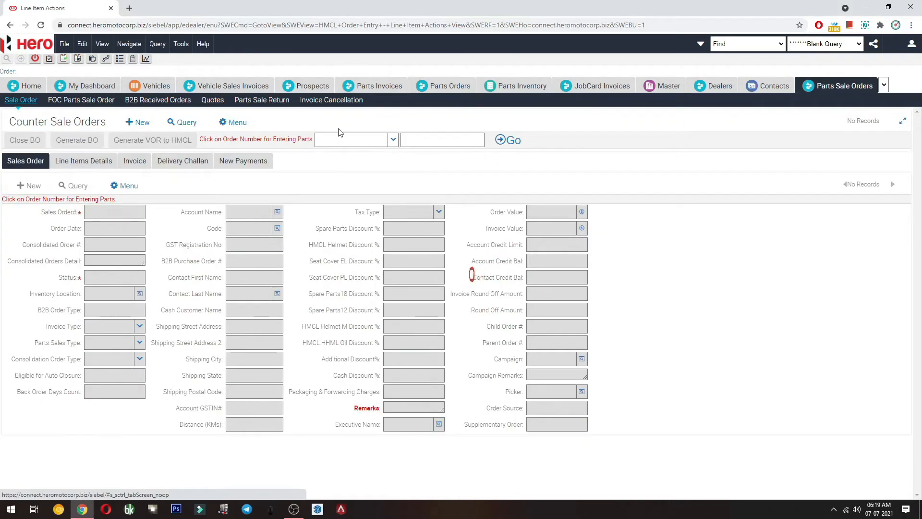
left_click(344, 105)
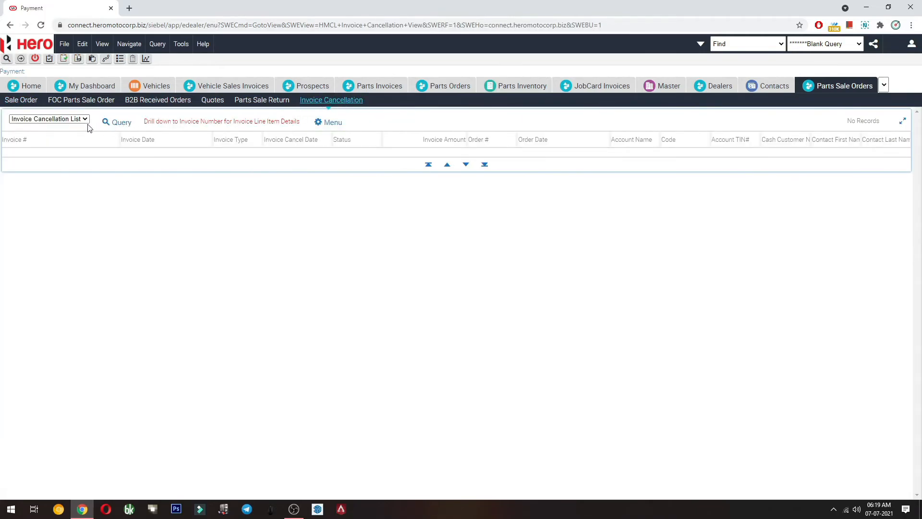
left_click(106, 124)
left_click(21, 157)
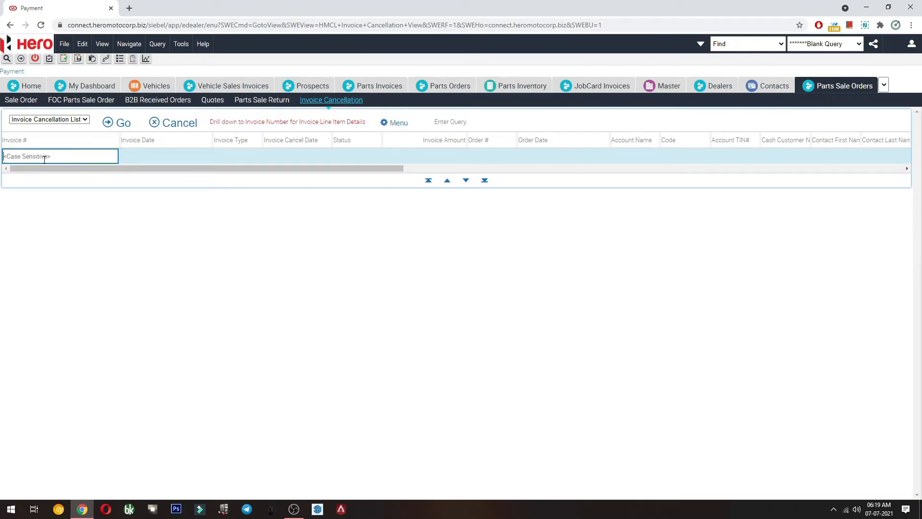
left_click(161, 156)
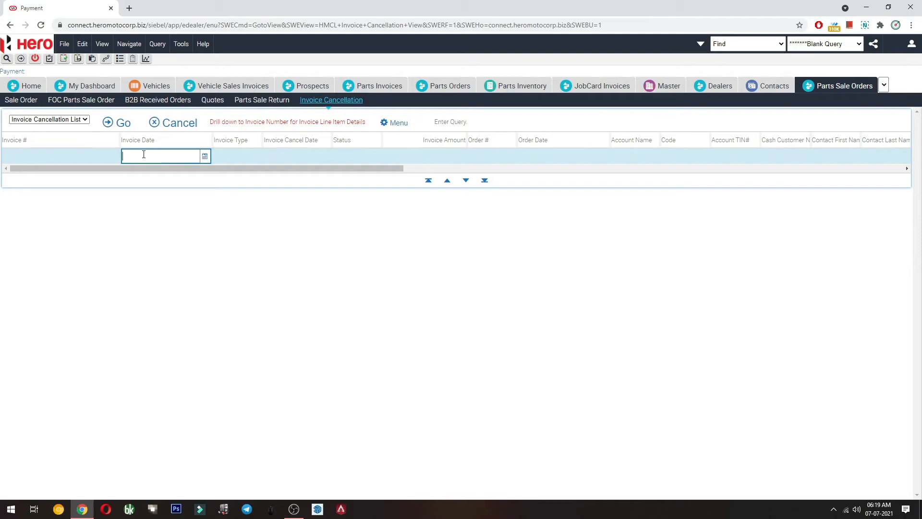
left_click(144, 154)
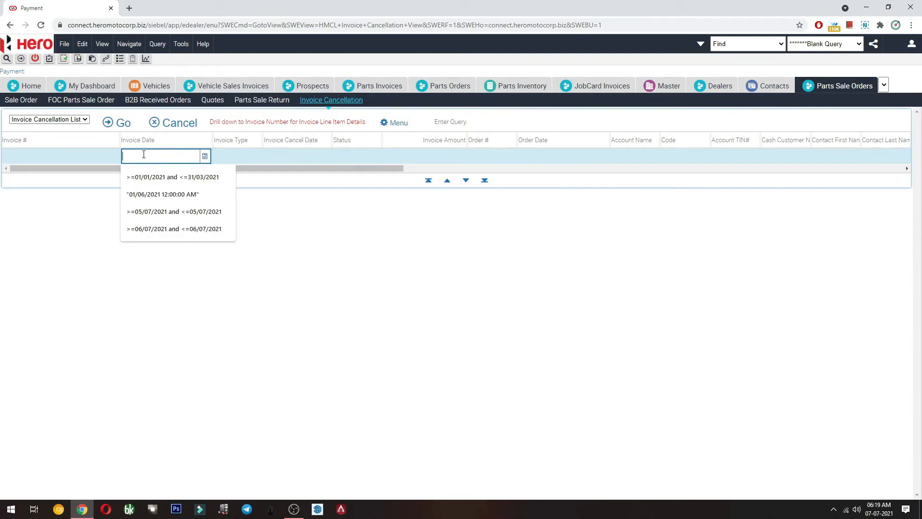
key("ctrl+v")
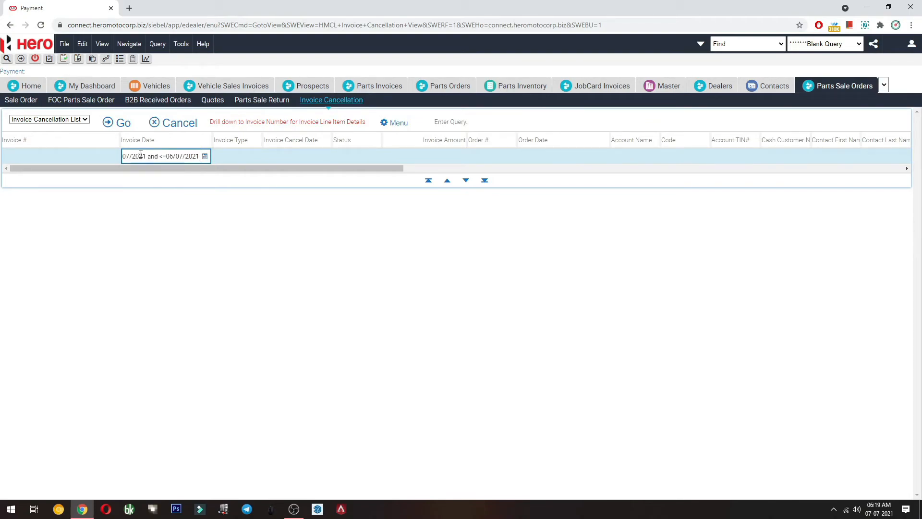
key("Return")
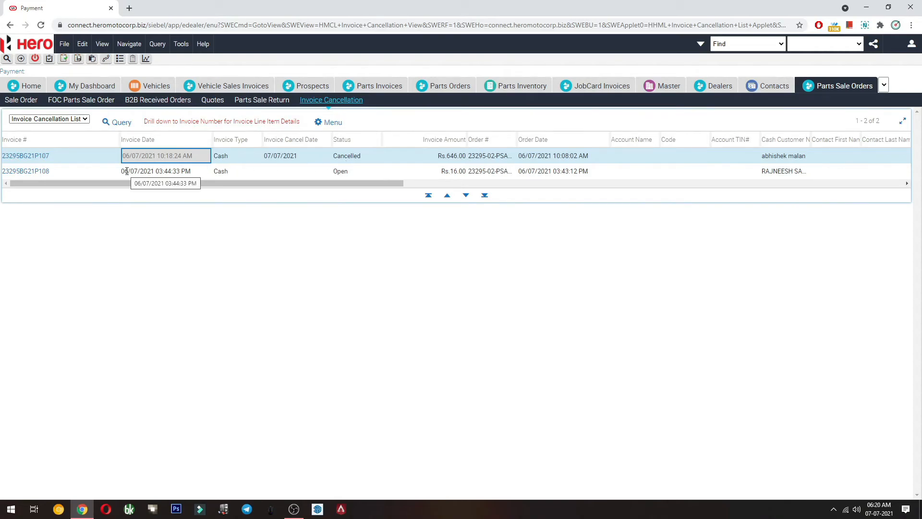
- Cancel the open Rs.16.00 cash invoice with DEMO as the reason for cancellation, and acknowledge the message
left_click(31, 172)
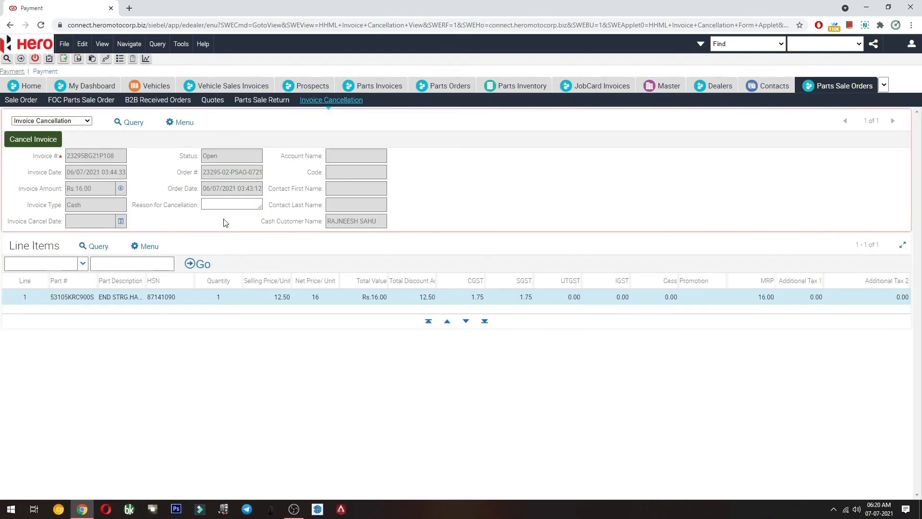
left_click(217, 208)
left_click(202, 242)
left_click(27, 141)
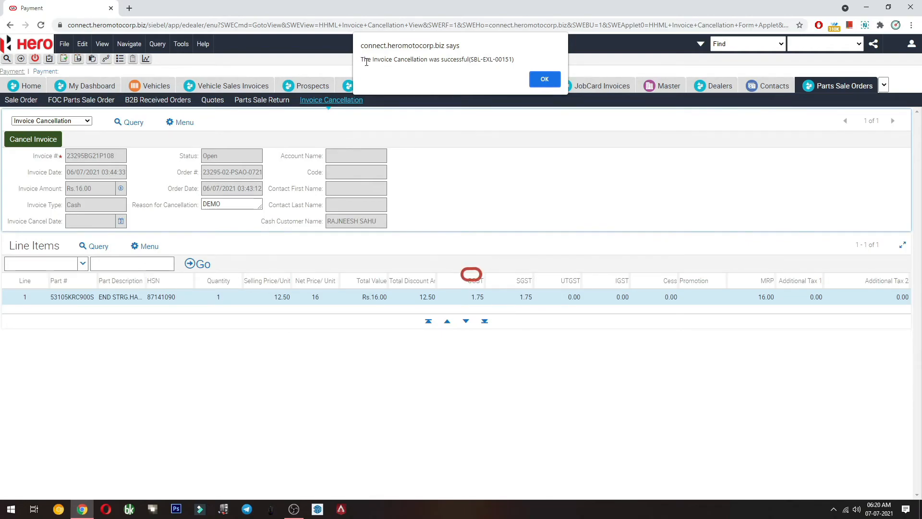
left_click_drag(440, 60, 360, 59)
left_click(513, 58)
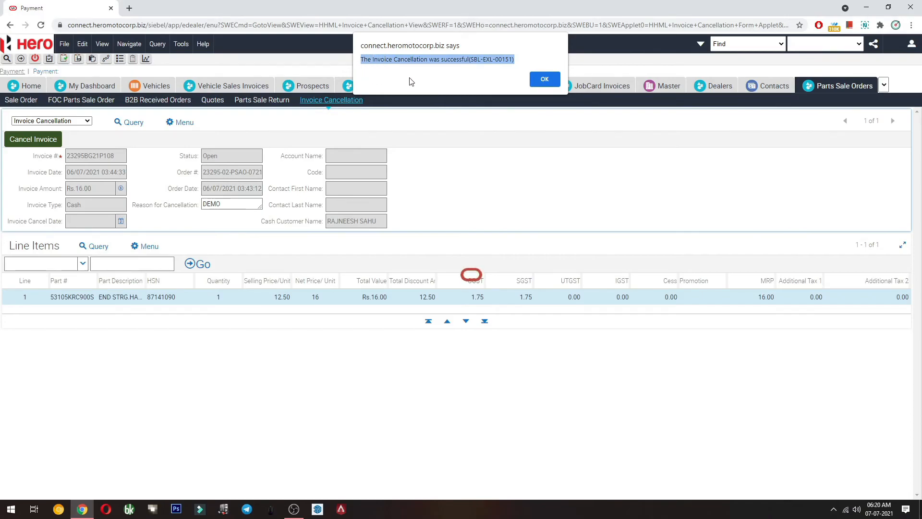
left_click(545, 79)
- Check the status and the invoice cancel date of the cancelled invoice
left_click_drag(263, 158, 204, 159)
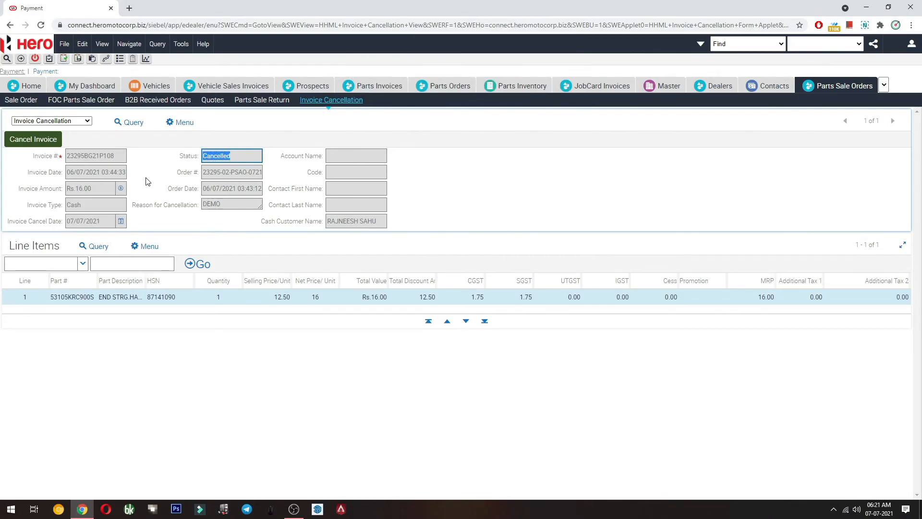
mouse_move(99, 224)
left_mouse_down()
mouse_move(69, 224)
mouse_move(103, 224)
left_mouse_up()
left_click(68, 225)
left_click(102, 224)
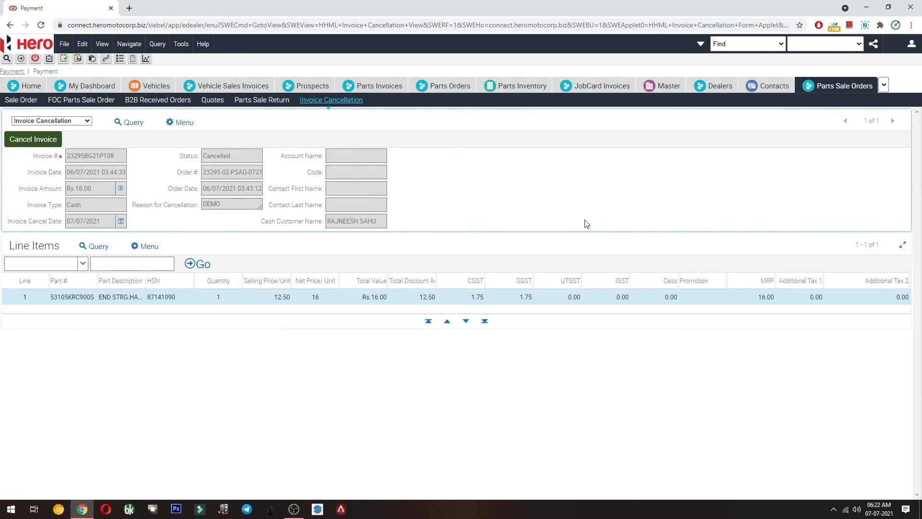
- Query the counter sale orders for order dates from 01/06/2021 to 30/06/2021
left_click(840, 89)
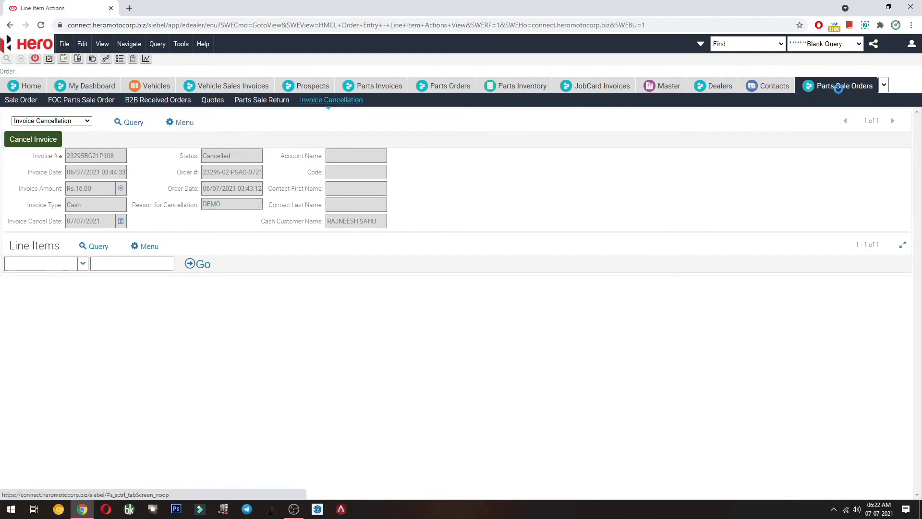
left_click(183, 122)
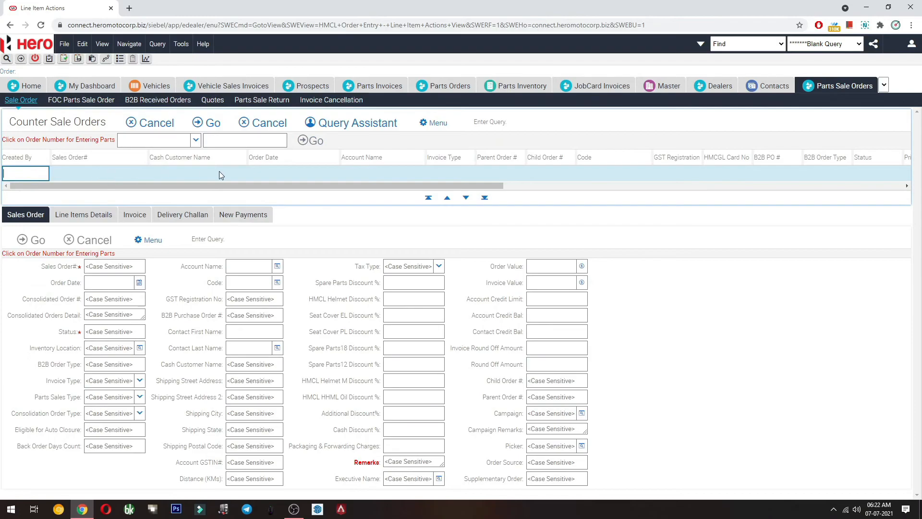
left_click(277, 173)
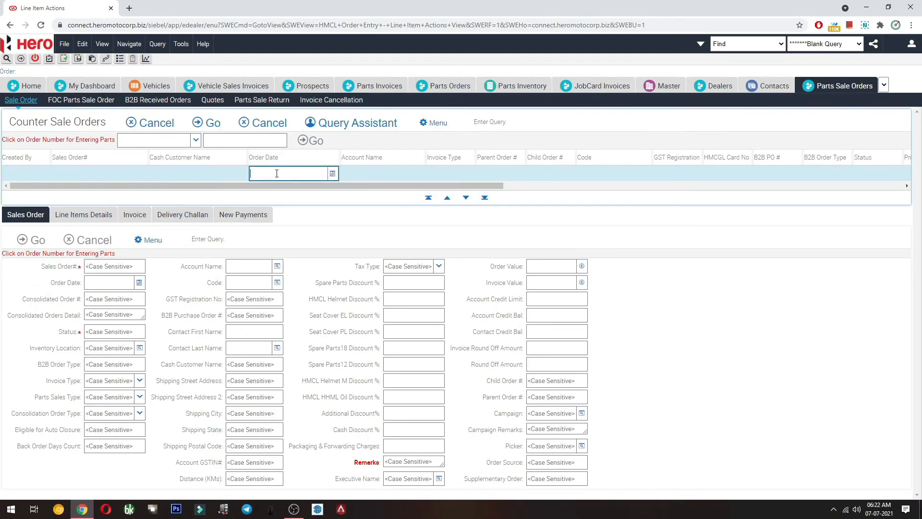
key("ctrl+v")
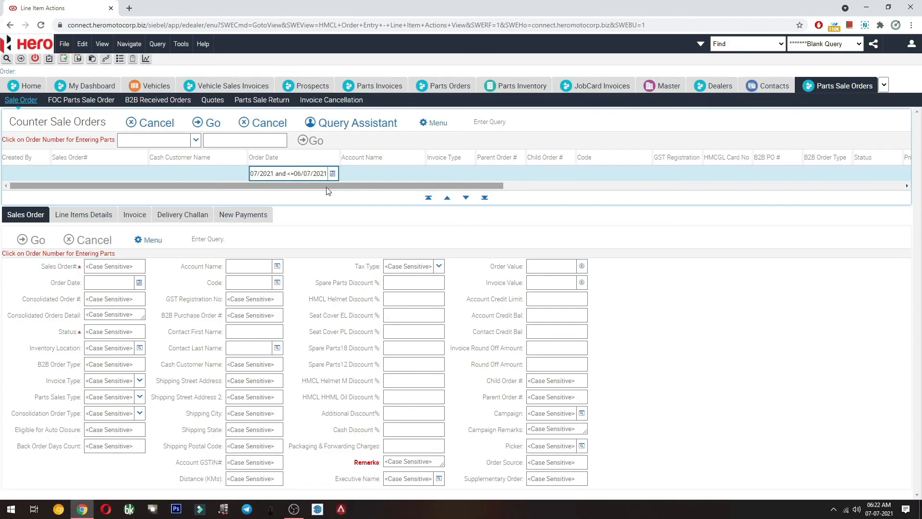
key("Delete")
key("Delete")
key("BackSpace")
key("BackSpace")
type("30")
key("Home")
key("Right")
key("Right")
key("Right")
key("Right")
key("Right")
key("Right")
key("Delete")
type("6")
key("Left")
key("Left")
key("Left")
key("BackSpace")
type("1")
key("Return")
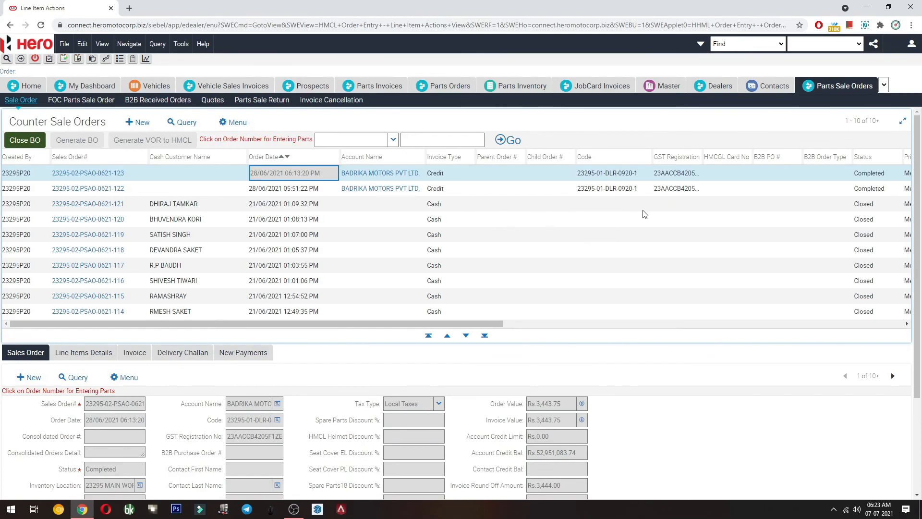
- Export all rows of the current order query with the visible columns and look through the exported file in Excel
left_click(234, 124)
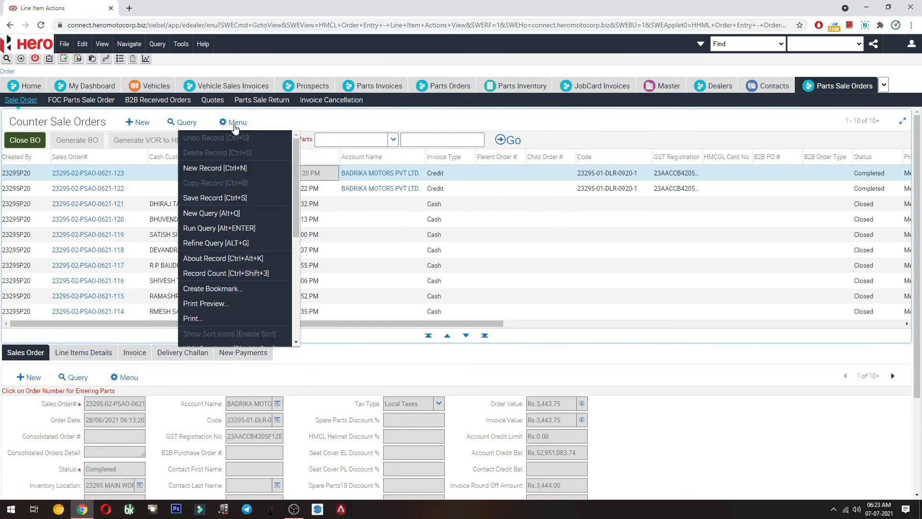
scroll(230, 323, "down", 3)
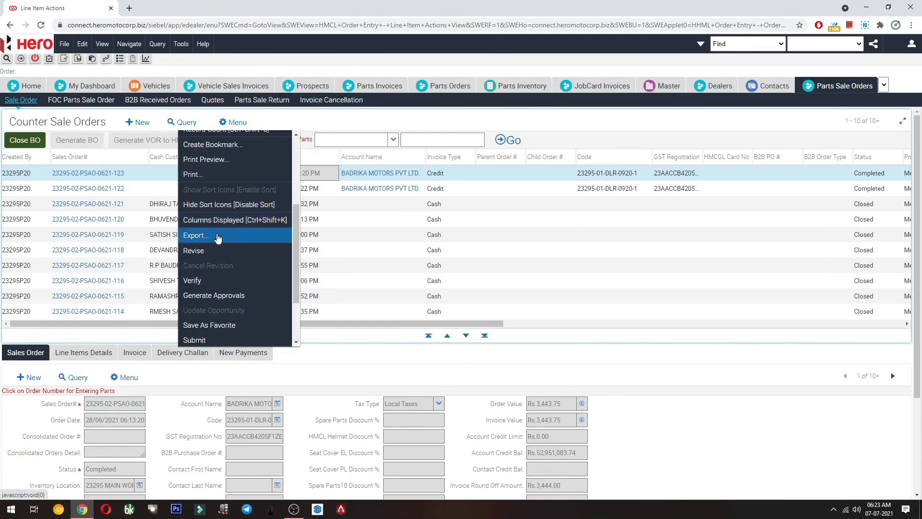
left_click(213, 235)
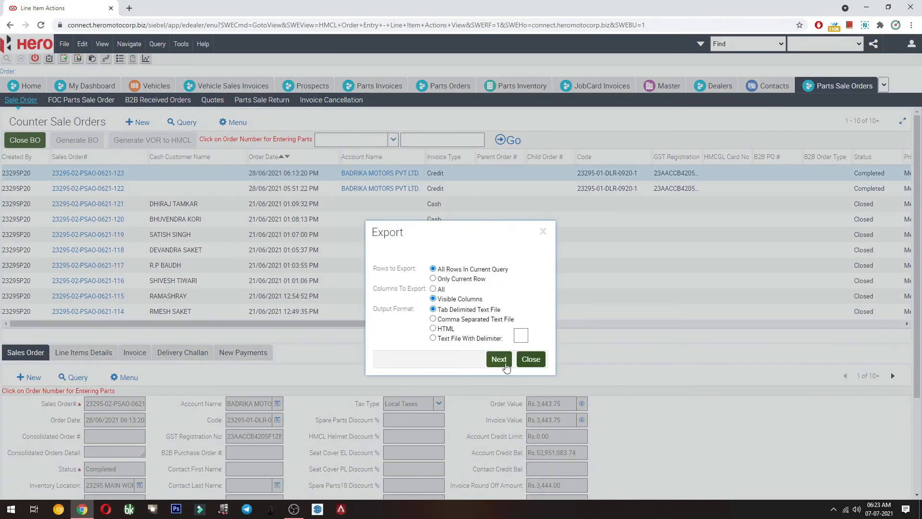
left_click(499, 359)
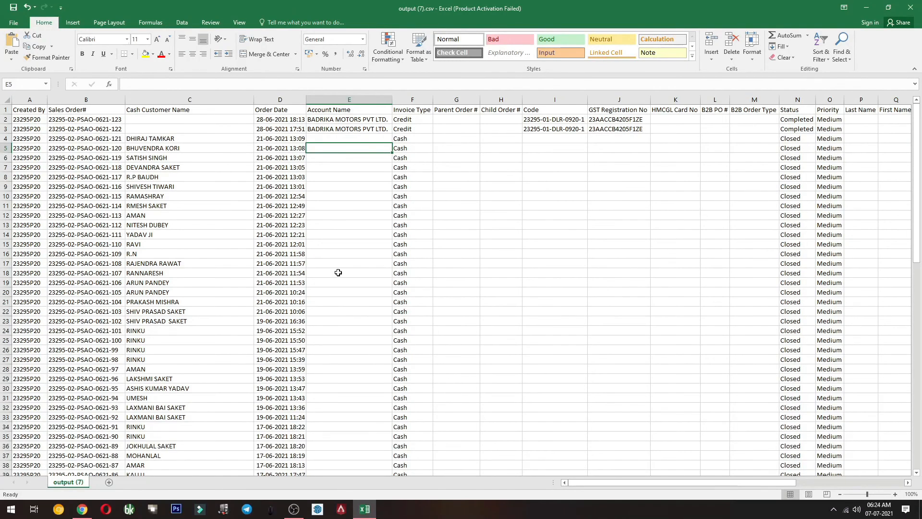
scroll(338, 273, "down", 6)
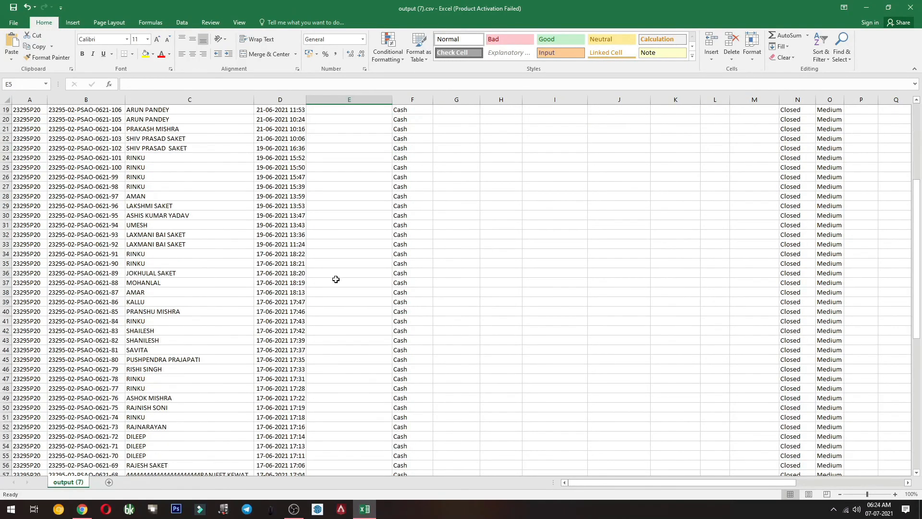
scroll(334, 282, "up", 6)
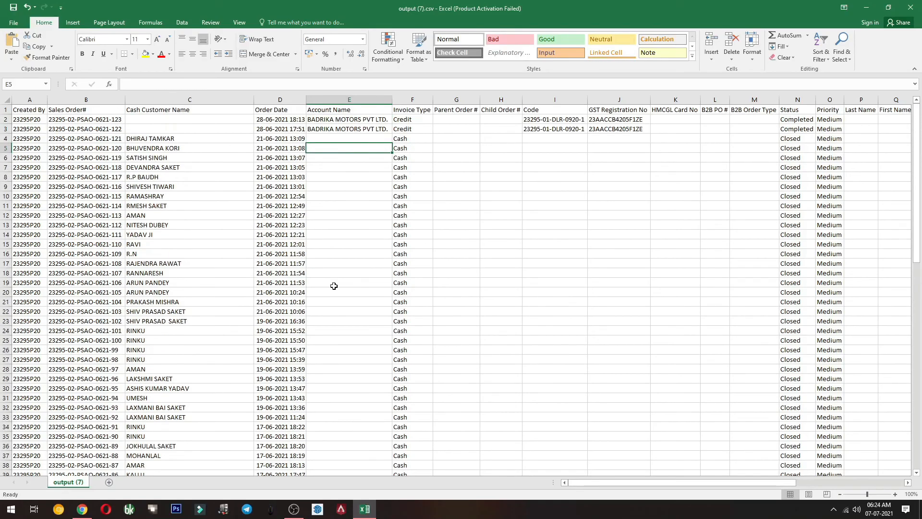